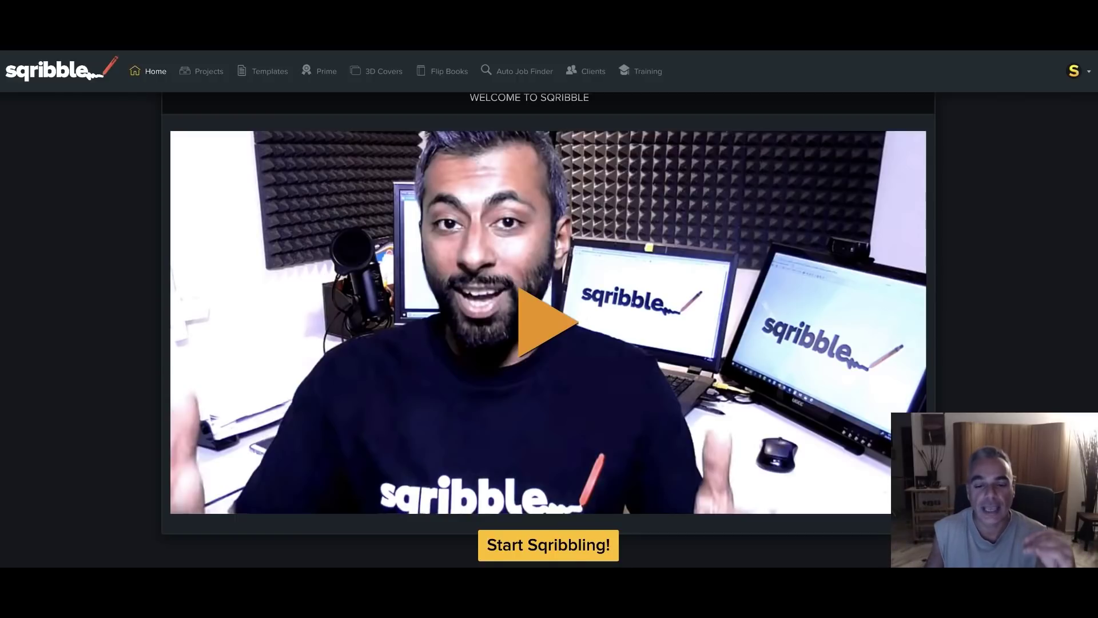
Start Sqribbling from the Home welcome page to reach the Templates Gallery.
left_click(581, 546)
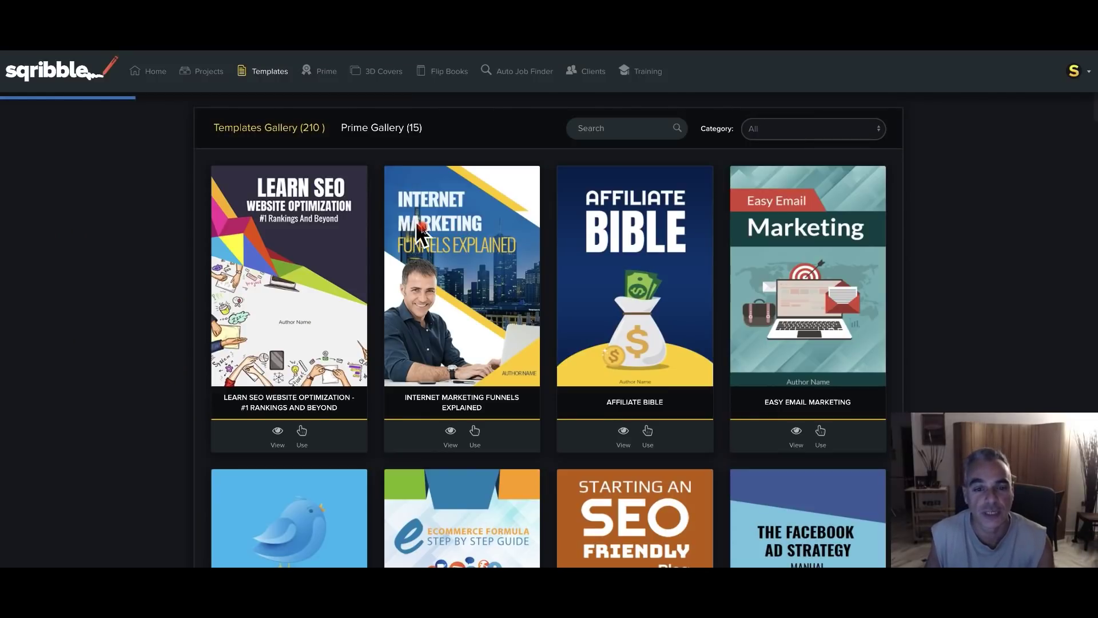
left_click(420, 230)
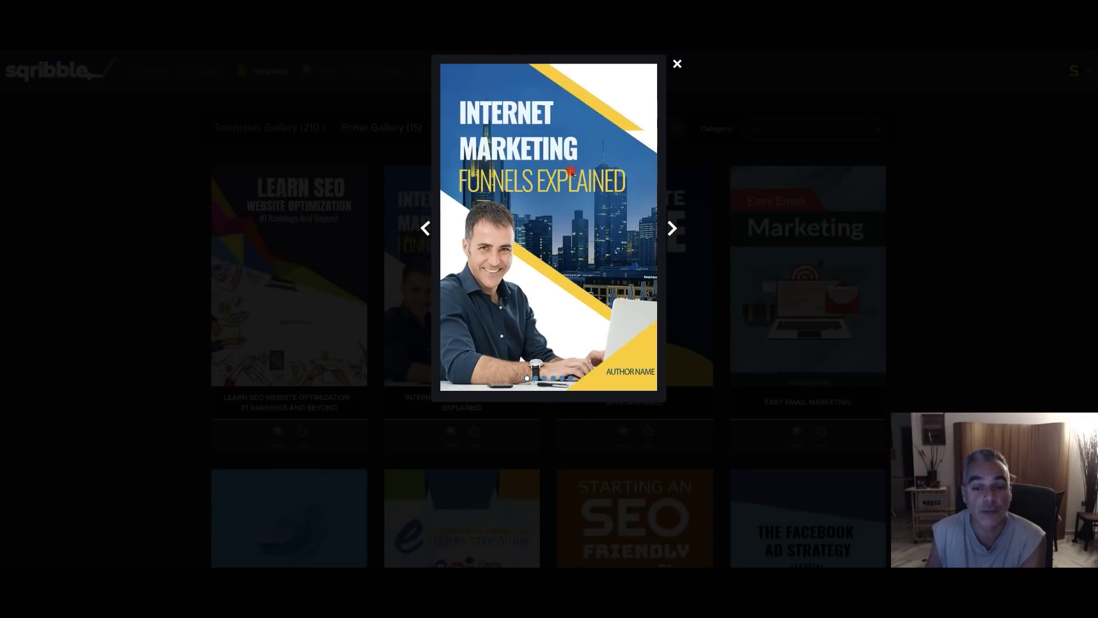
left_click(672, 228)
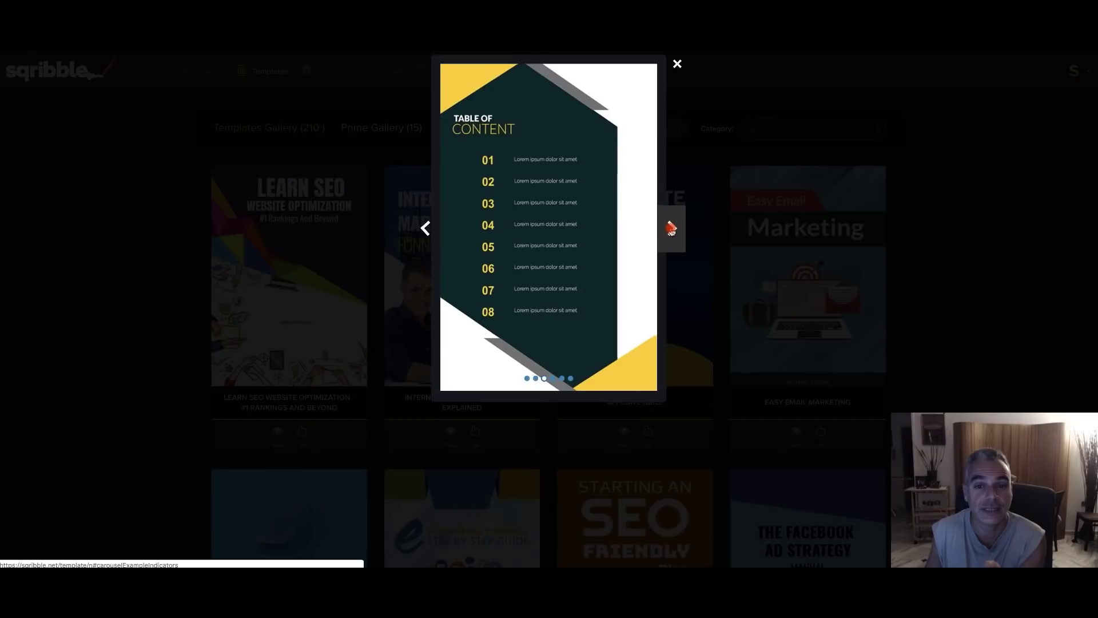
left_click(672, 227)
left_click(672, 227)
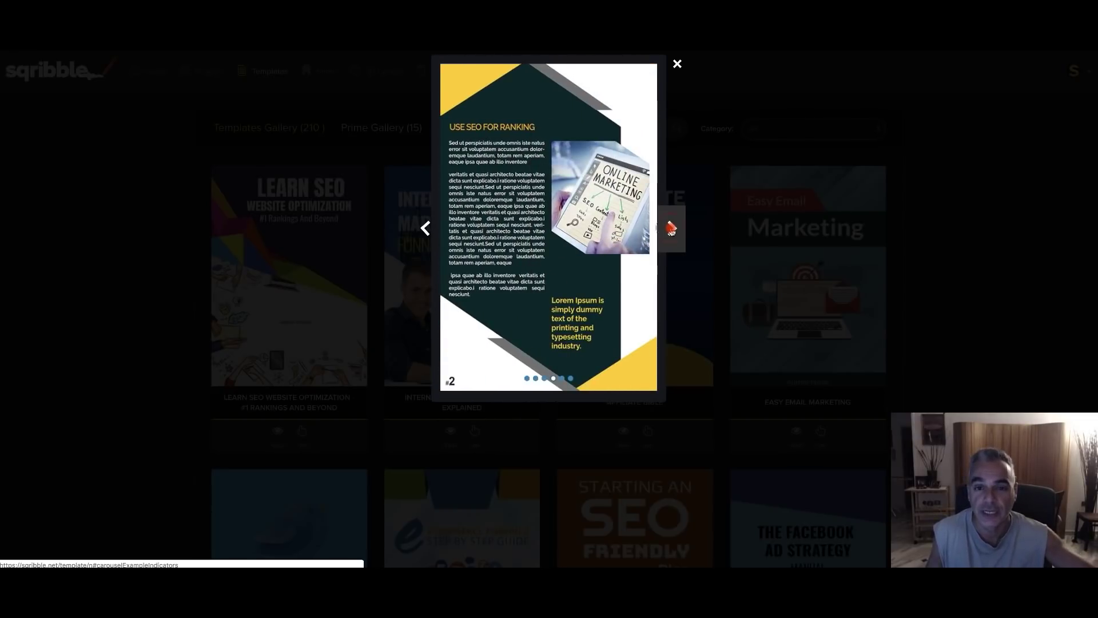
left_click(672, 228)
left_click(671, 228)
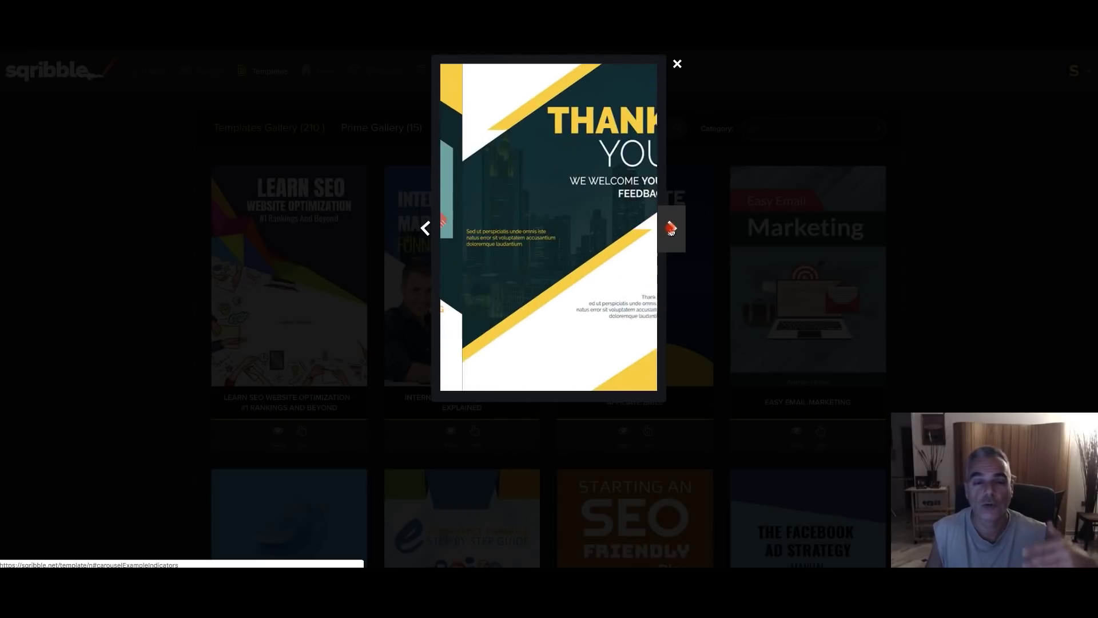
left_click(671, 228)
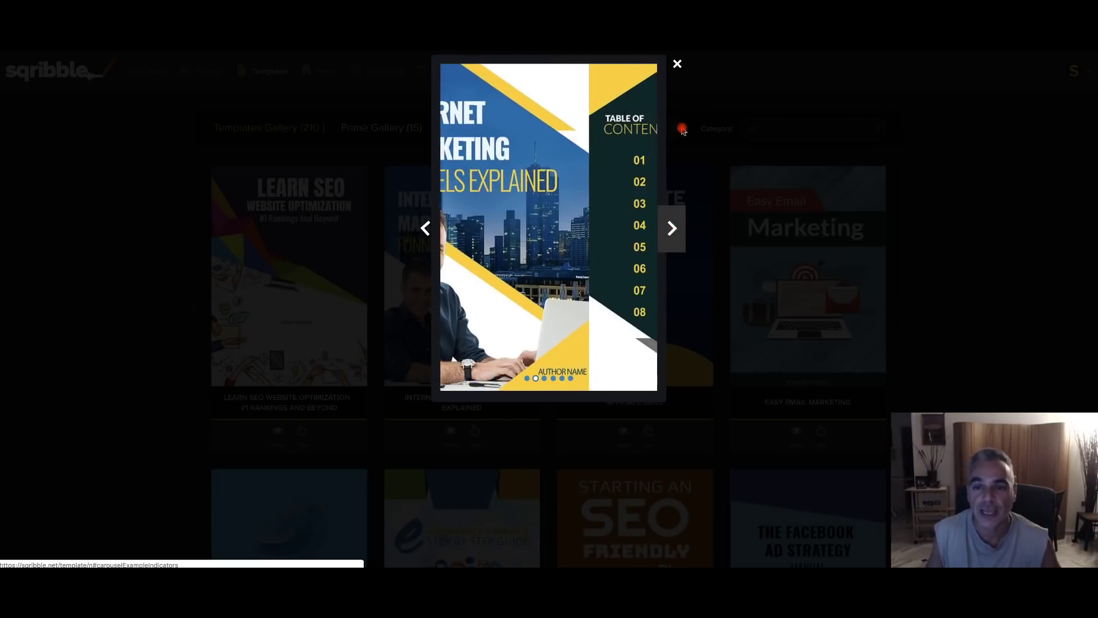
left_click(677, 65)
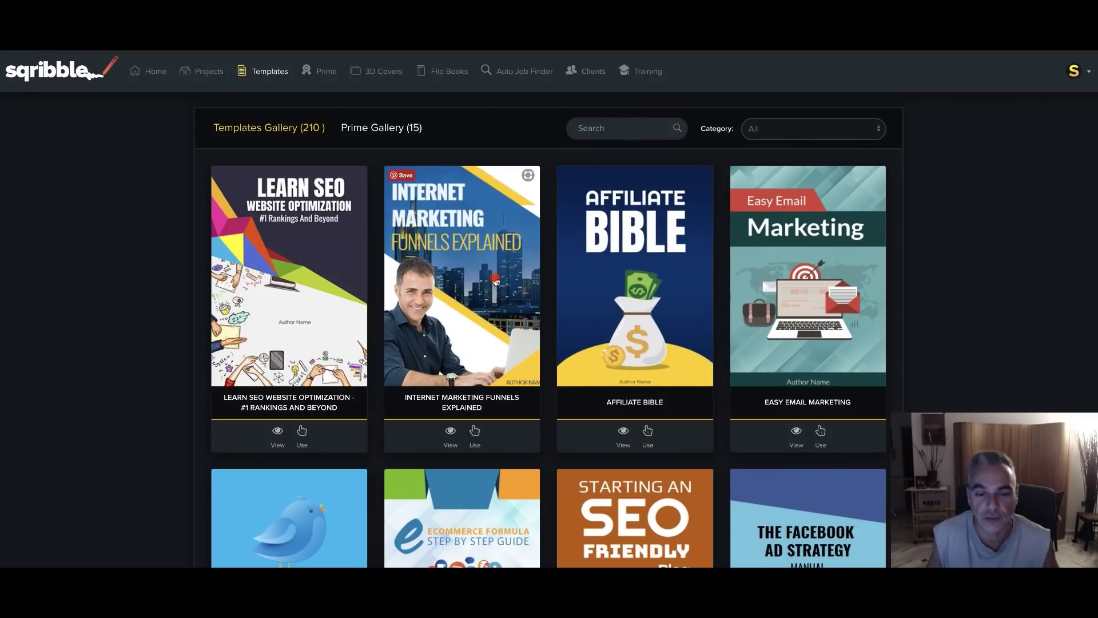
Start project 'Test' from Internet Marketing Funnels Explained, built from the article collection.
left_click(451, 437)
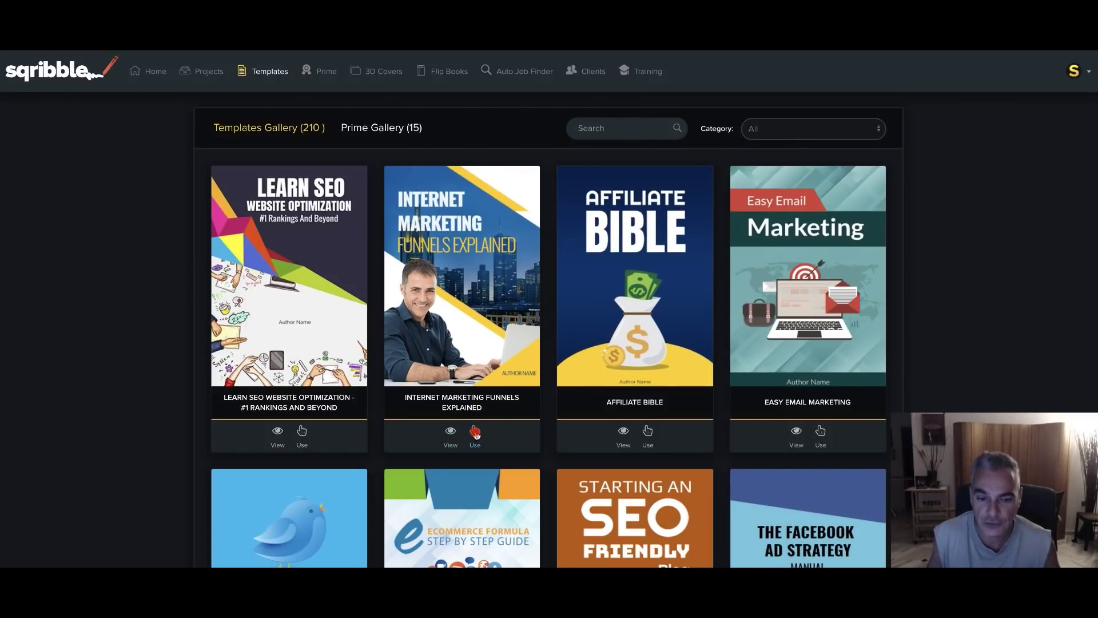
left_click(475, 432)
left_click(467, 315)
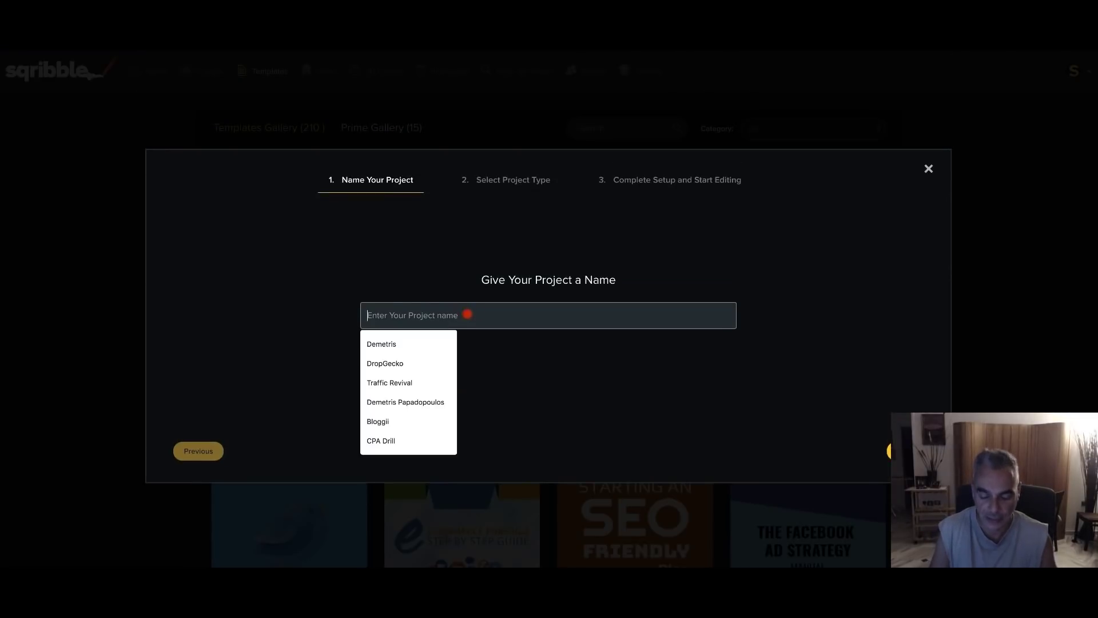
type("Test")
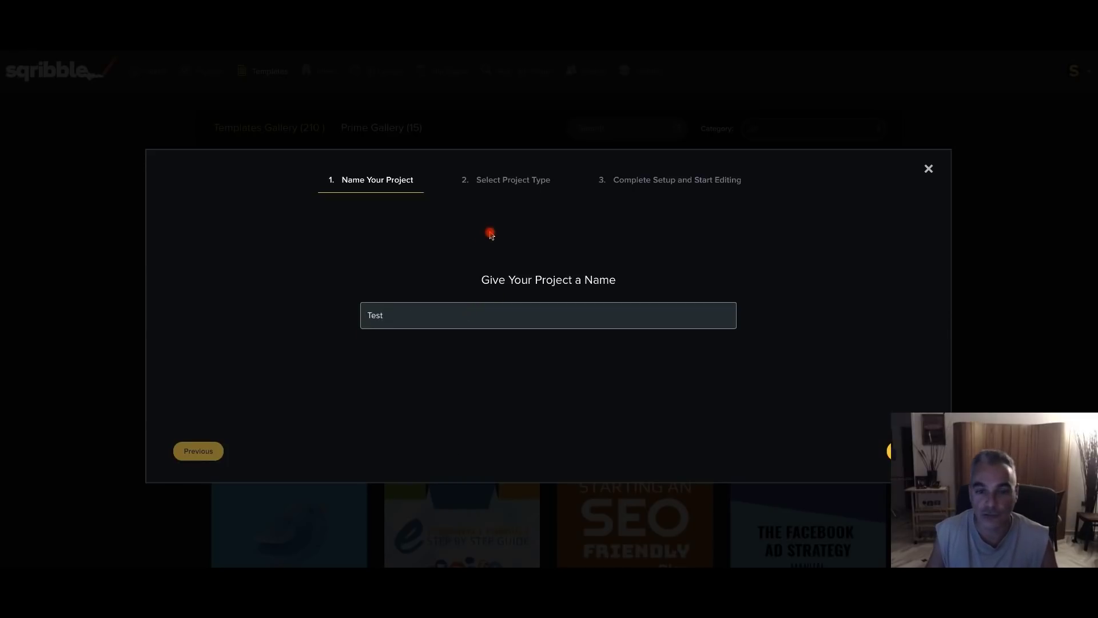
left_click(896, 450)
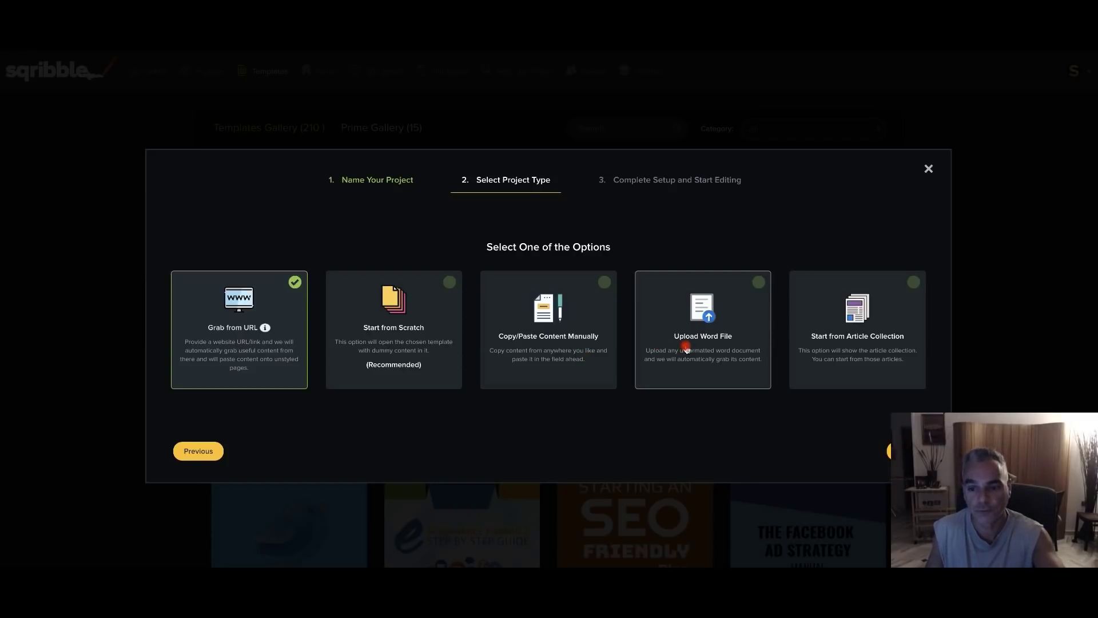
left_click(858, 350)
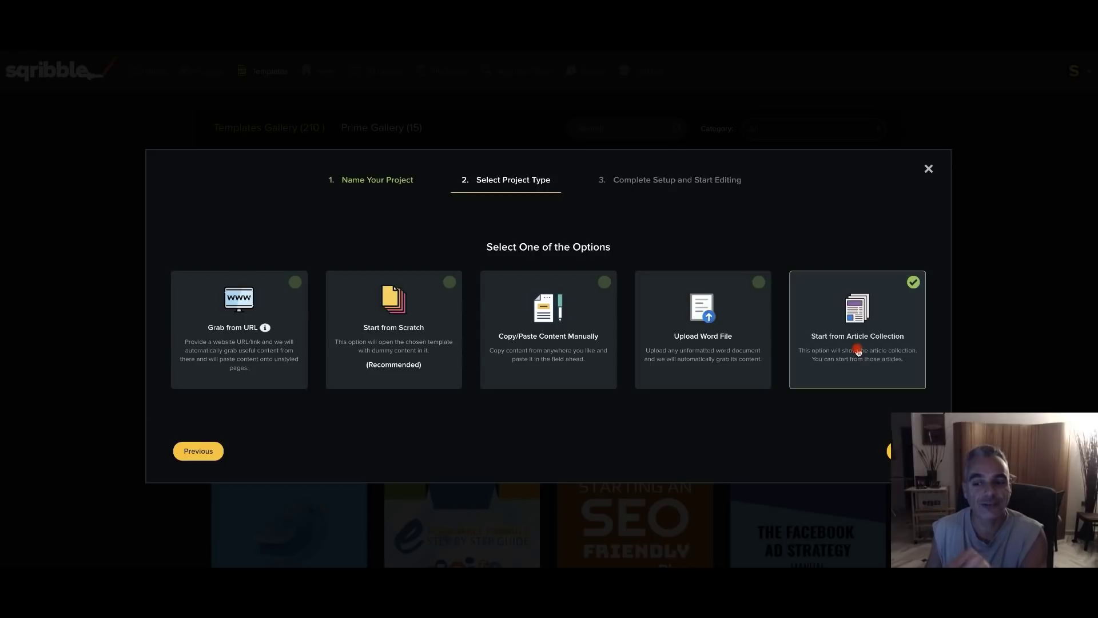
Advance to Complete Setup and filter the article library to the Exercise category.
left_click(892, 451)
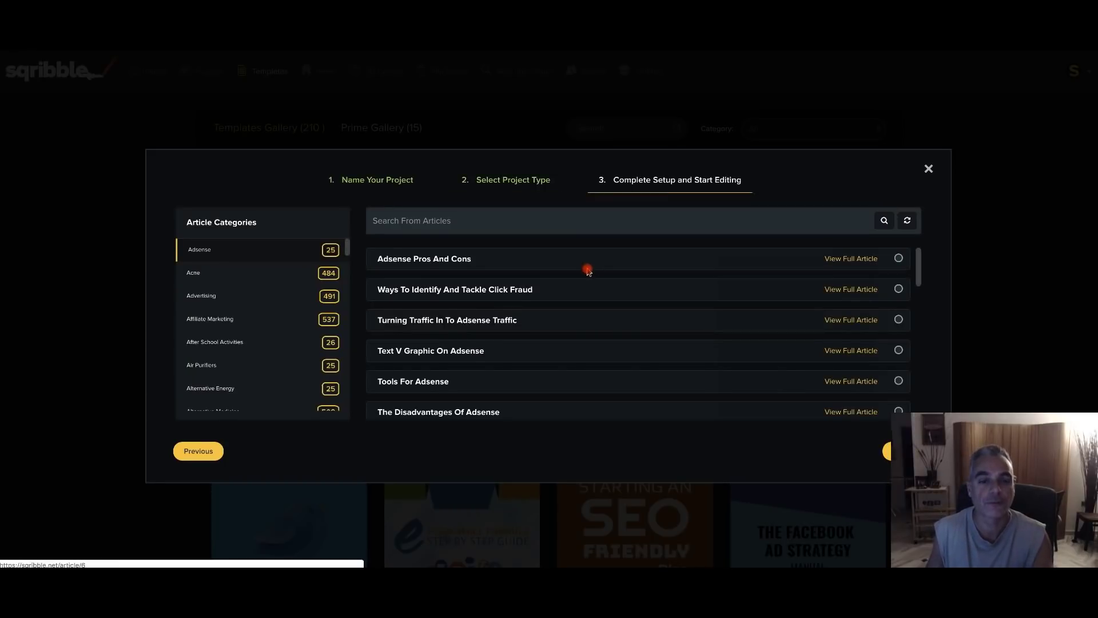
scroll(216, 274, "down", 3)
scroll(216, 274, "down", 2)
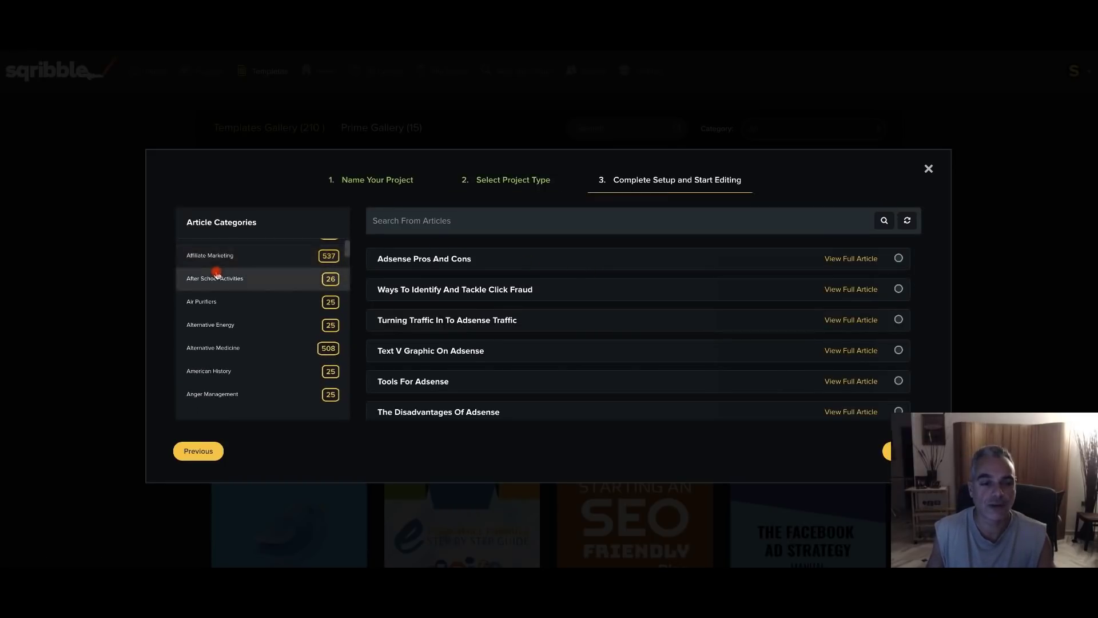
scroll(217, 275, "down", 4)
scroll(216, 274, "down", 4)
scroll(228, 284, "down", 5)
scroll(240, 305, "down", 3)
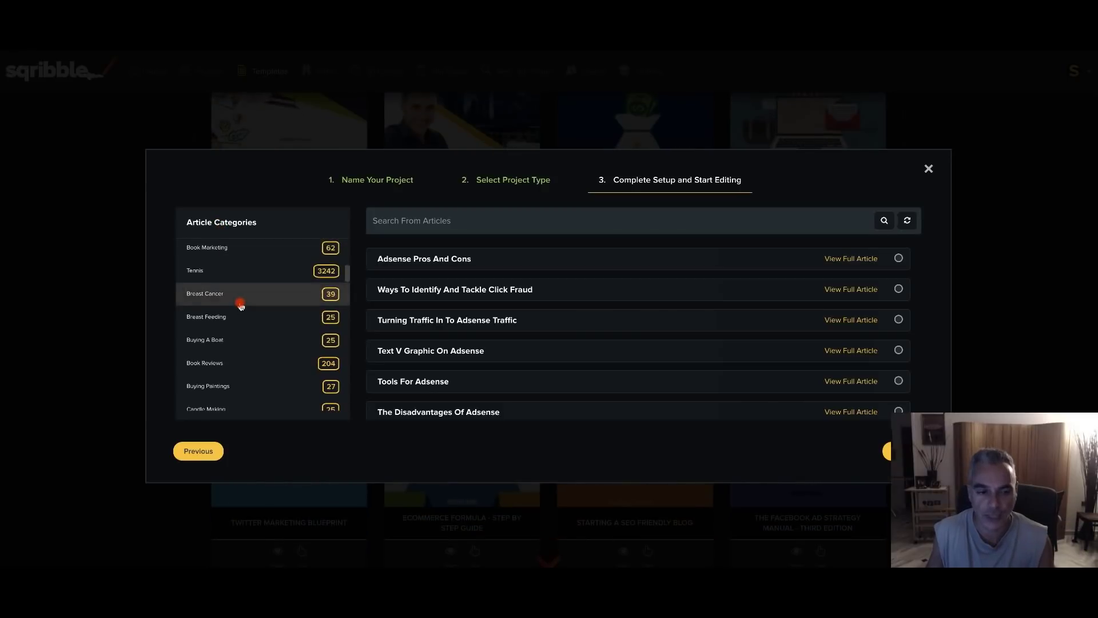
scroll(240, 305, "down", 1)
scroll(240, 305, "down", 2)
scroll(241, 305, "down", 2)
scroll(240, 305, "down", 2)
scroll(240, 304, "down", 2)
scroll(241, 305, "down", 2)
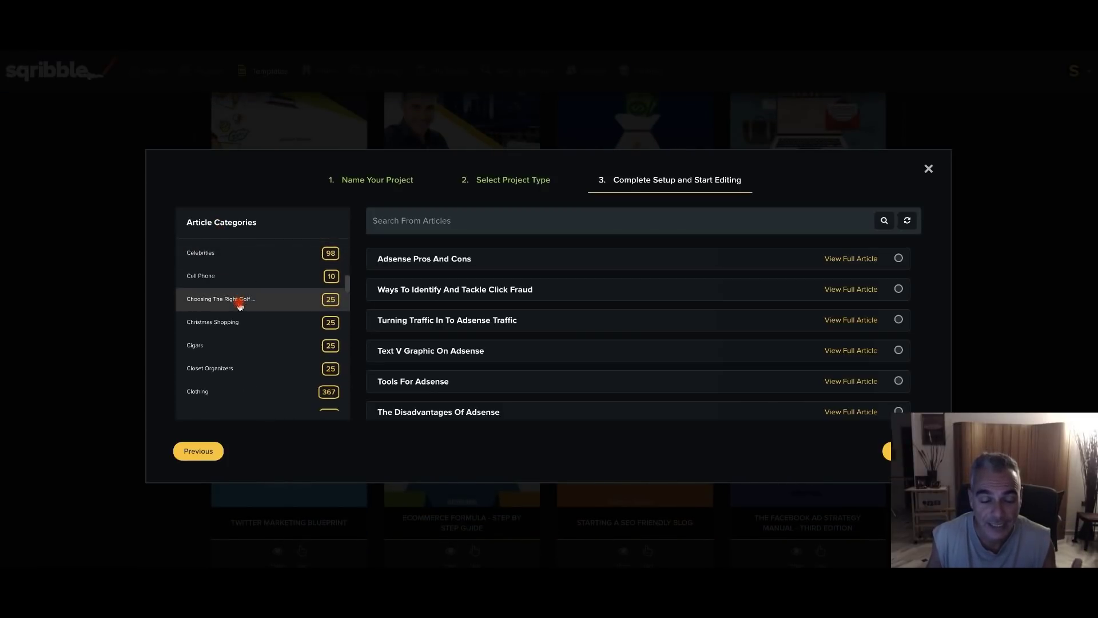
scroll(240, 305, "down", 2)
scroll(240, 317, "down", 2)
scroll(236, 336, "down", 2)
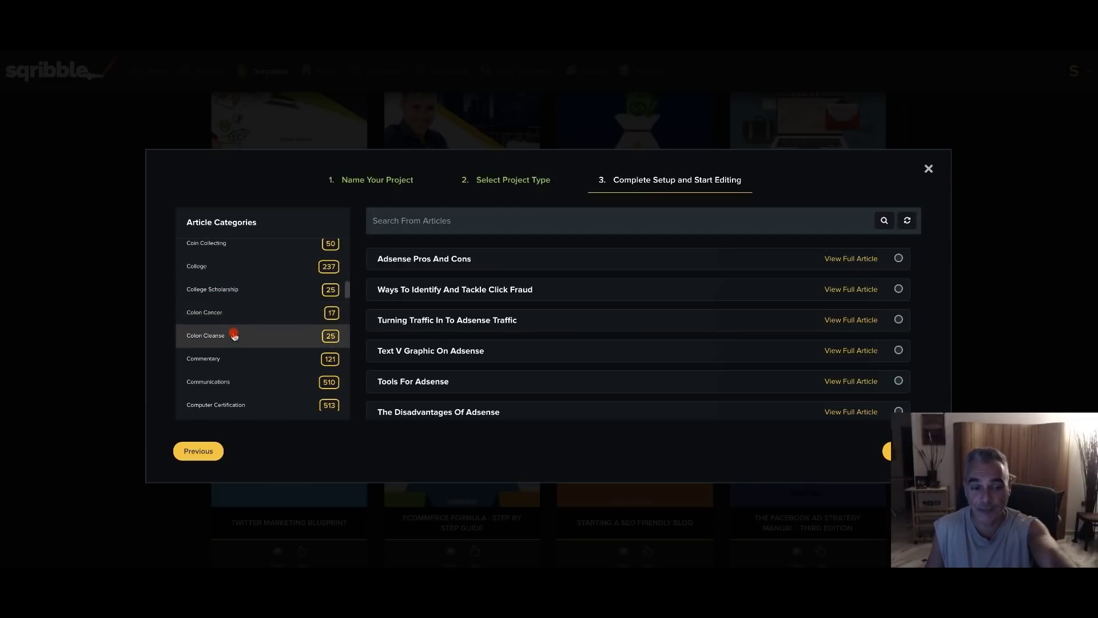
scroll(236, 336, "down", 2)
scroll(236, 335, "down", 2)
scroll(236, 335, "down", 2)
scroll(233, 335, "down", 2)
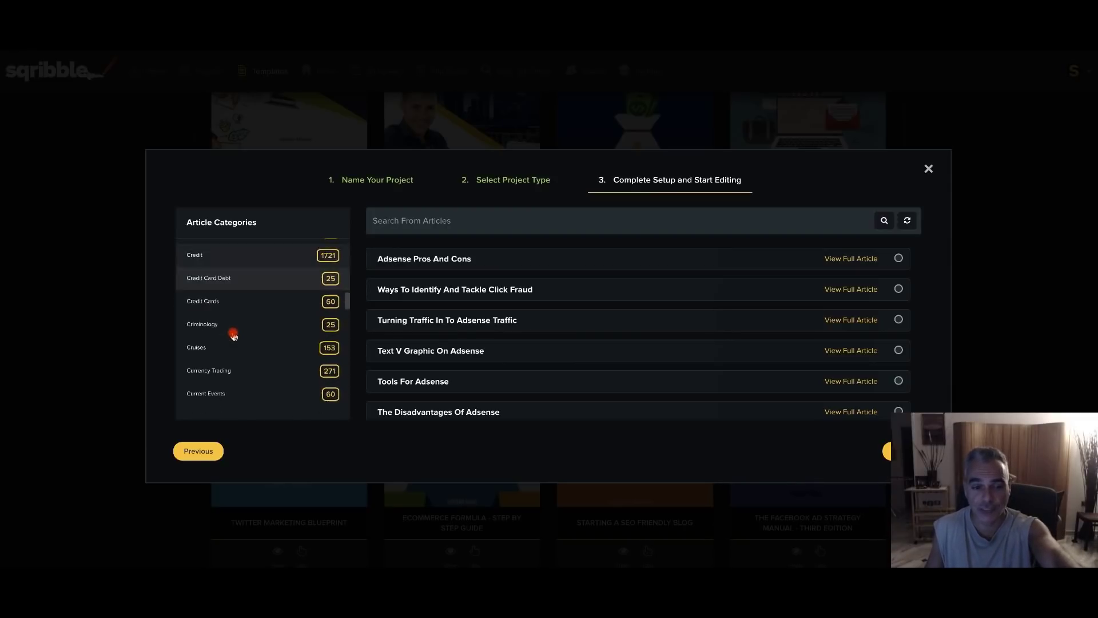
scroll(234, 335, "down", 2)
scroll(258, 326, "down", 2)
scroll(331, 289, "down", 1)
scroll(330, 288, "down", 2)
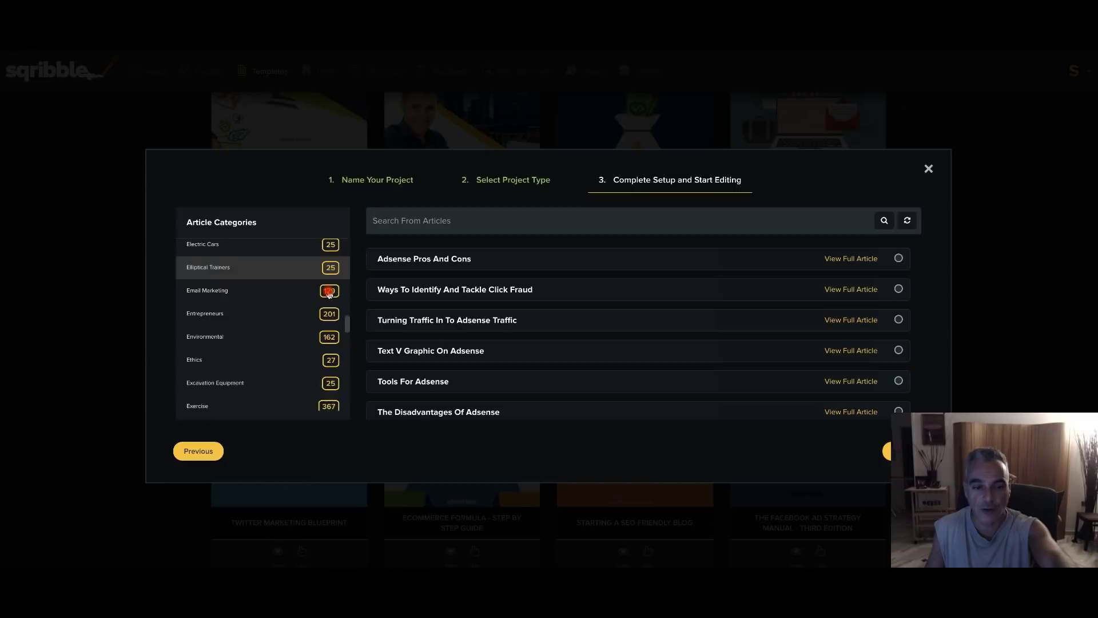
scroll(258, 318, "down", 2)
scroll(236, 331, "down", 1)
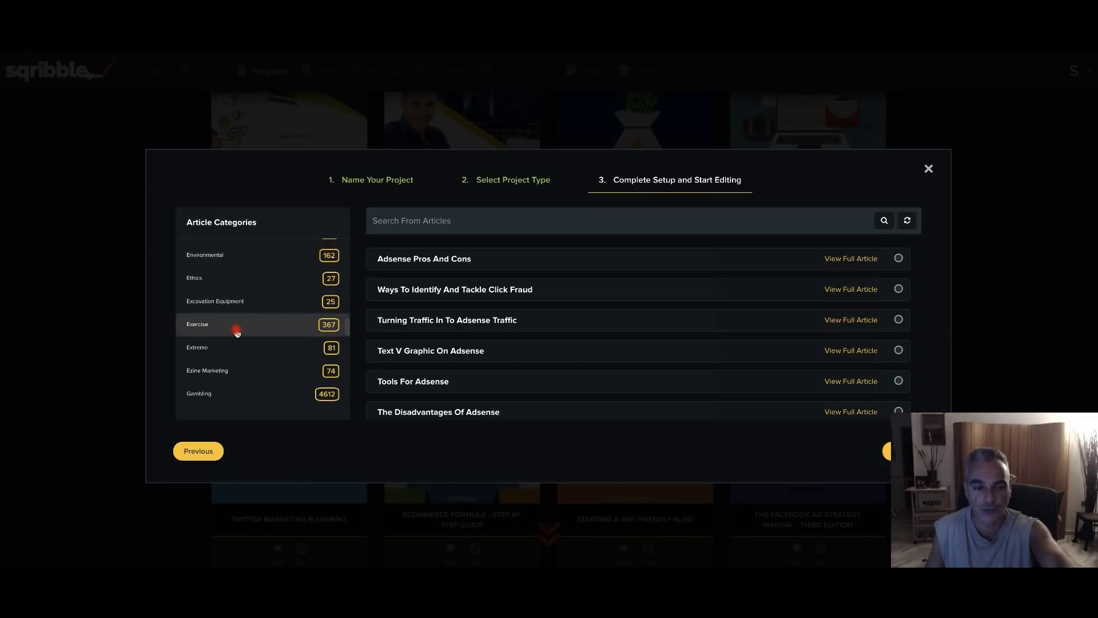
left_click(204, 325)
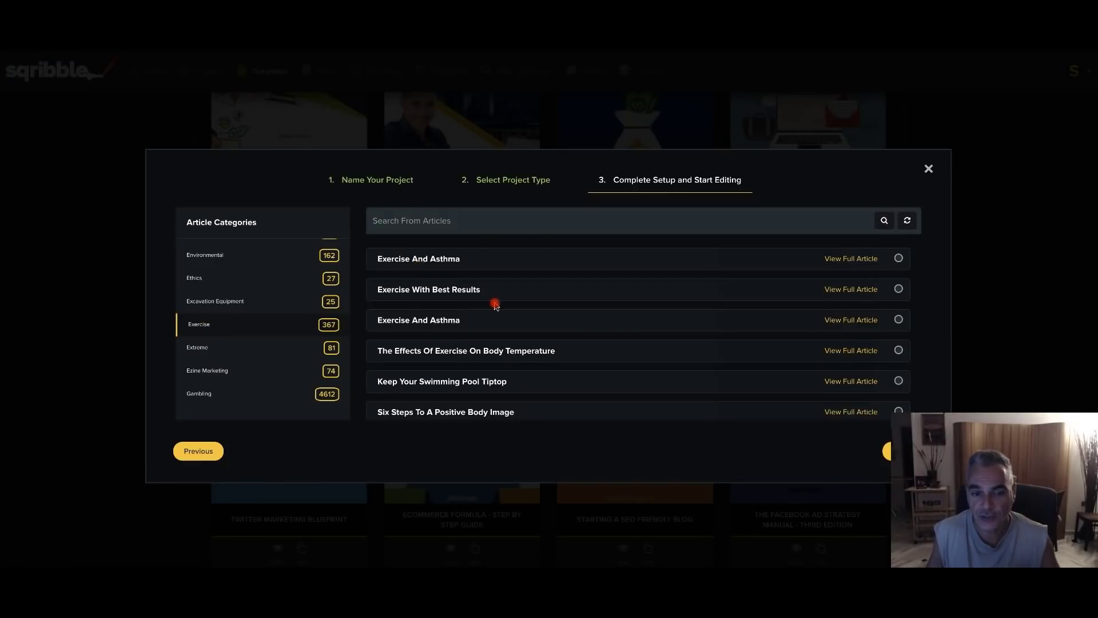
scroll(494, 305, "down", 2)
scroll(429, 292, "down", 1)
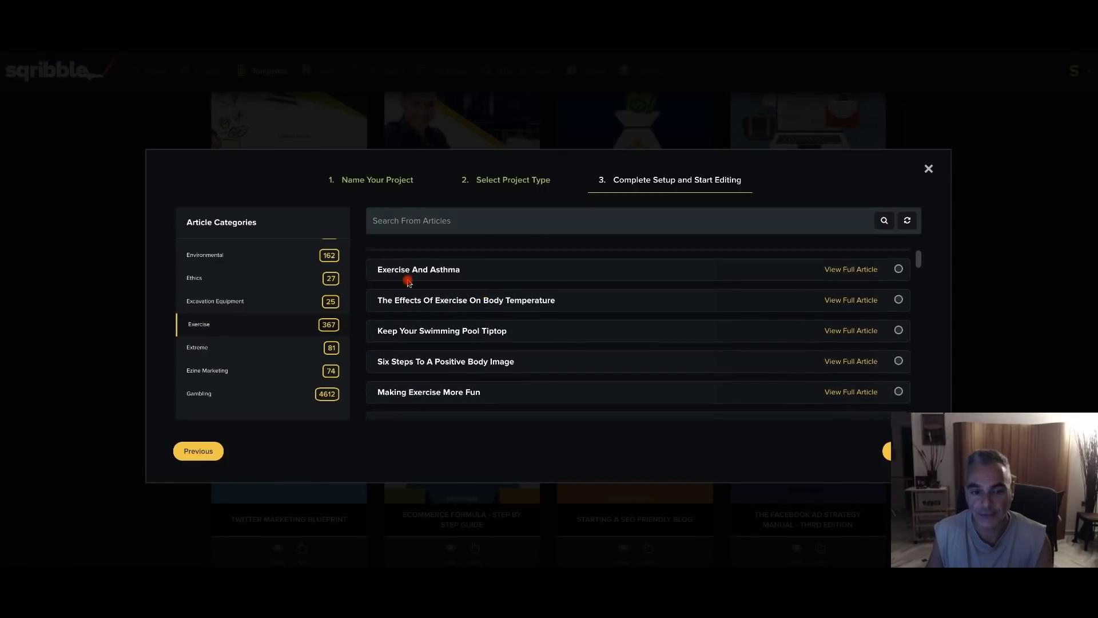
Read, then select, 'The Effects Of Exercise On Body Temperature' as the ebook's article.
left_click(897, 301)
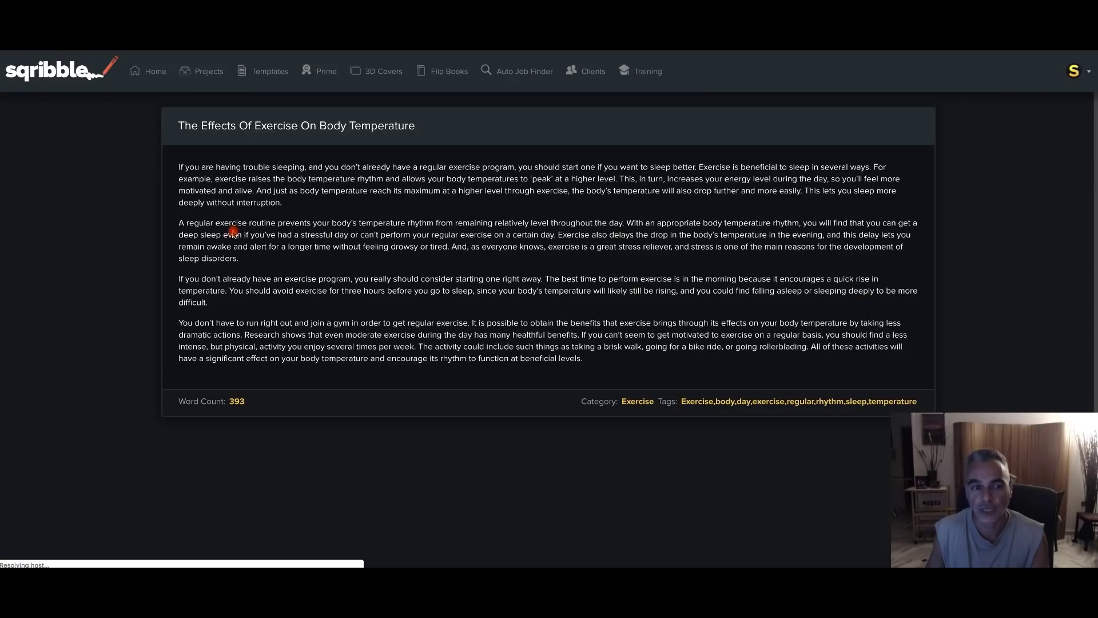
scroll(232, 230, "down", 1)
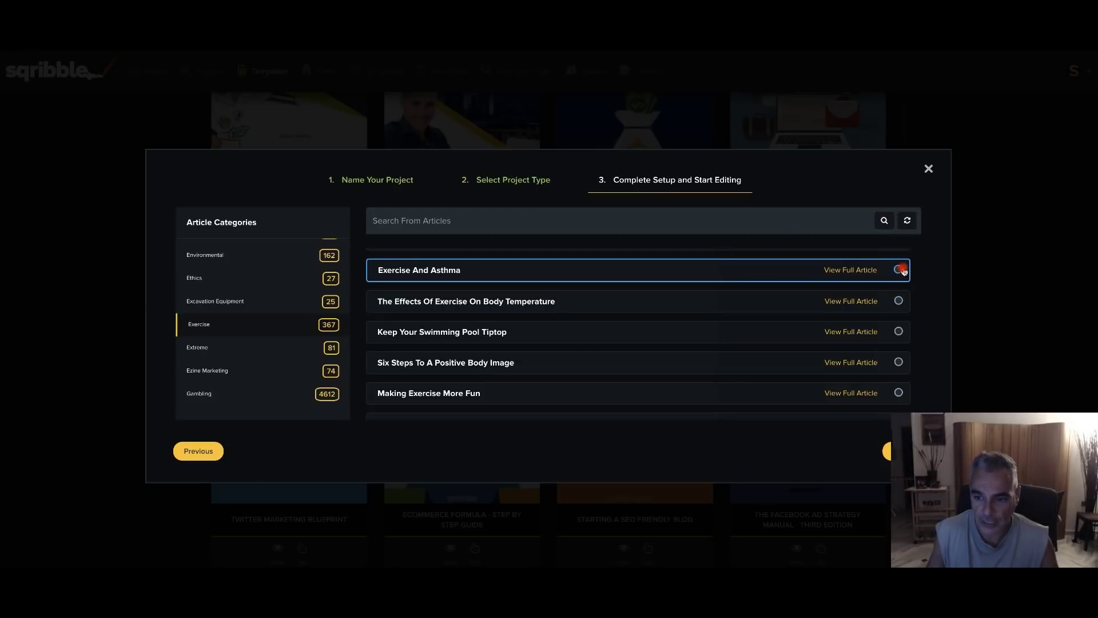
left_click(898, 301)
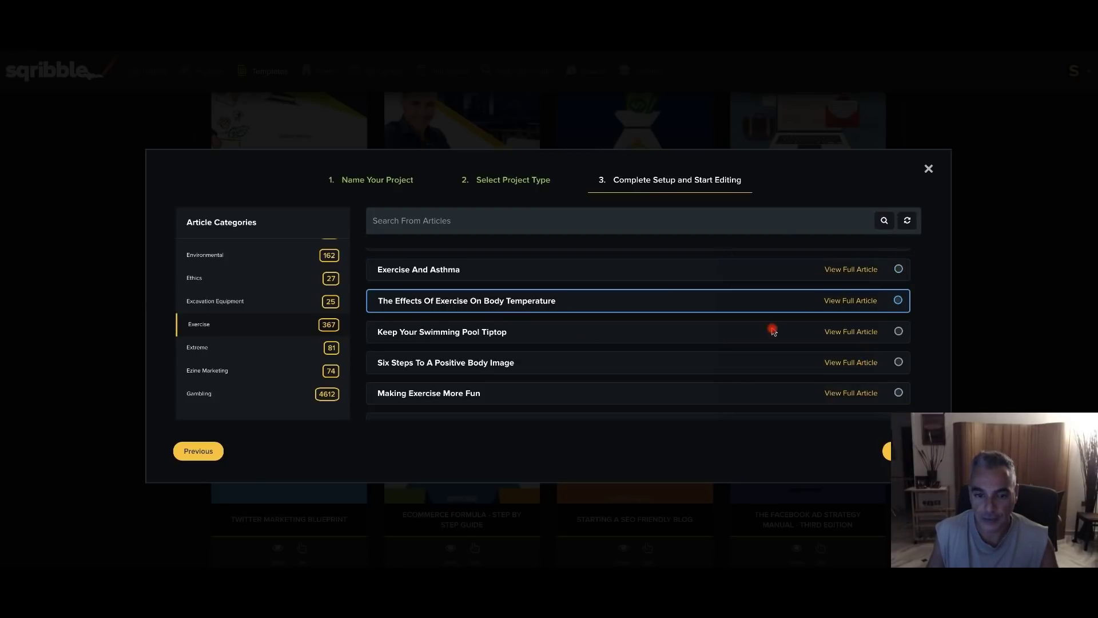
triple_click(669, 300)
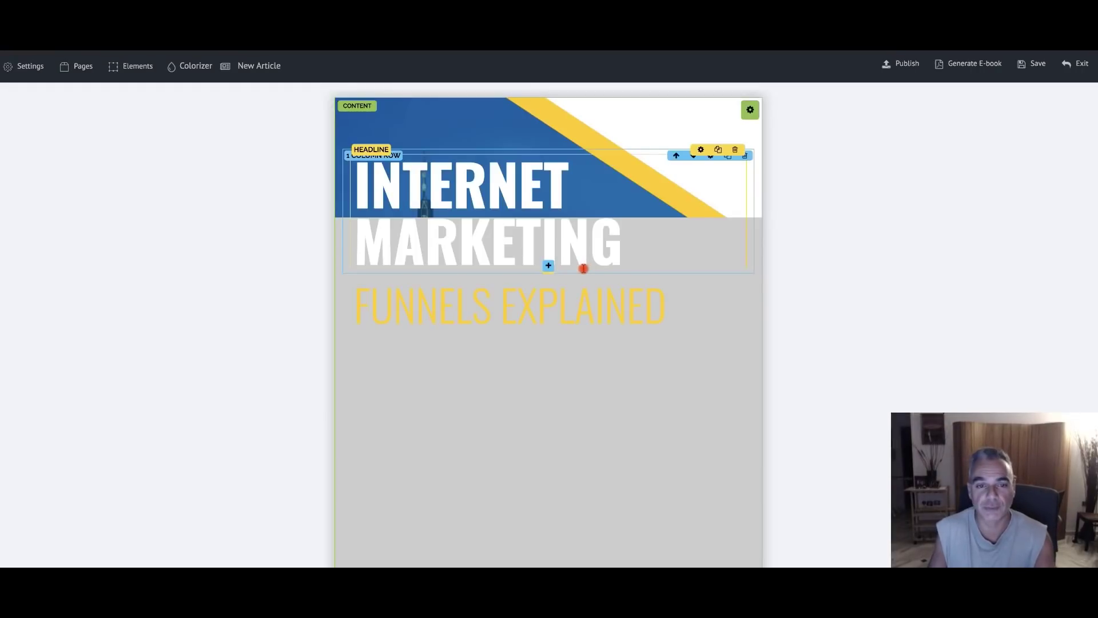
scroll(513, 229, "down", 1)
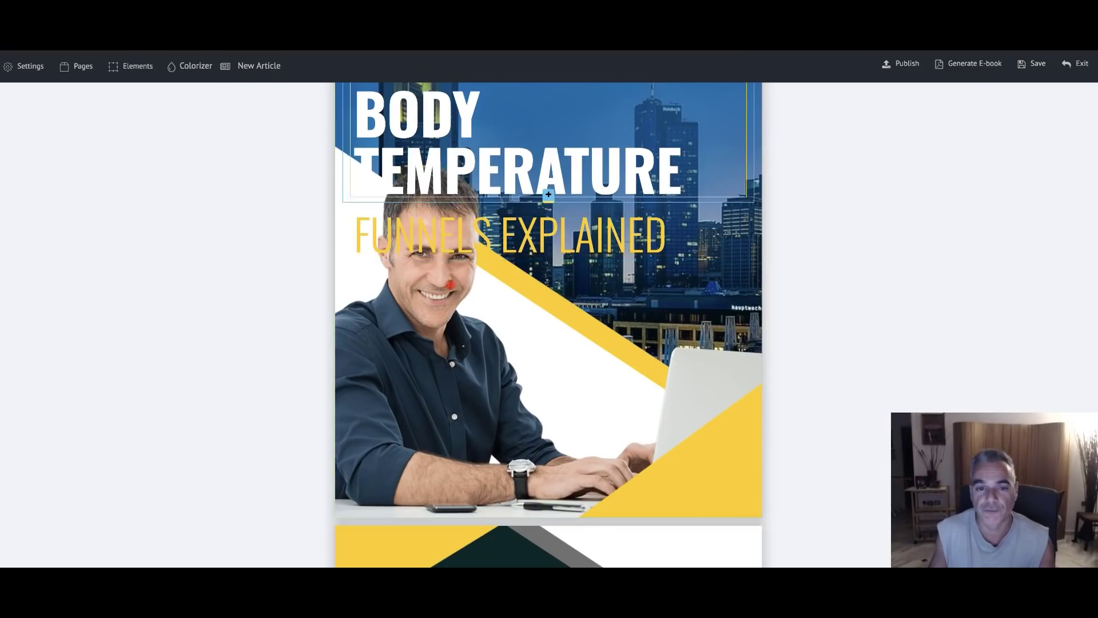
scroll(477, 312, "down", 5)
scroll(477, 311, "down", 3)
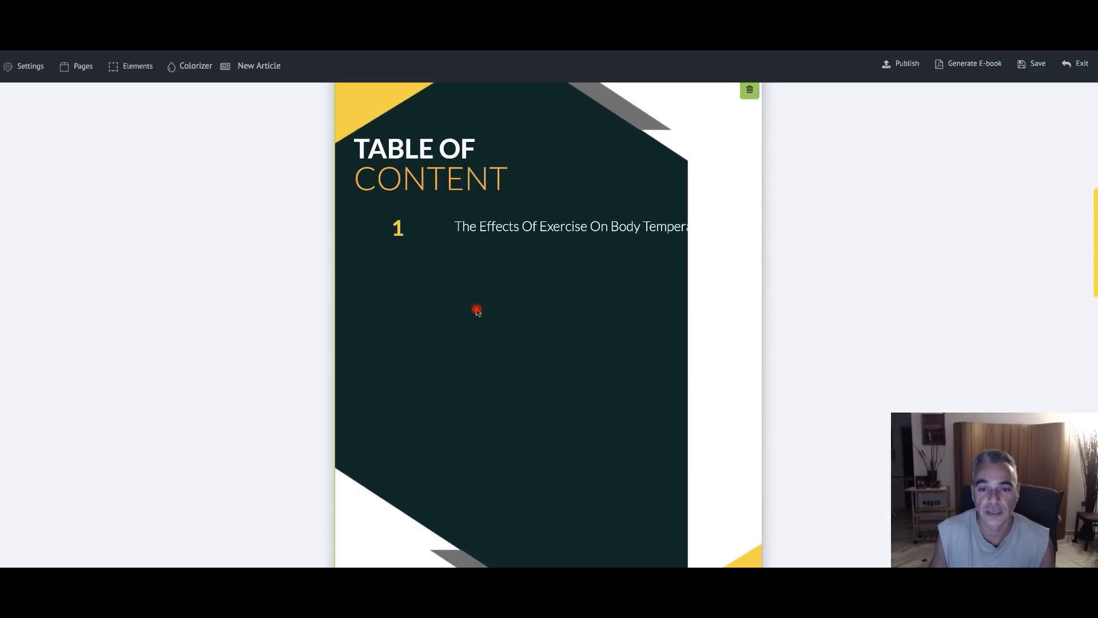
scroll(477, 312, "down", 4)
scroll(477, 312, "down", 4)
scroll(463, 214, "down", 2)
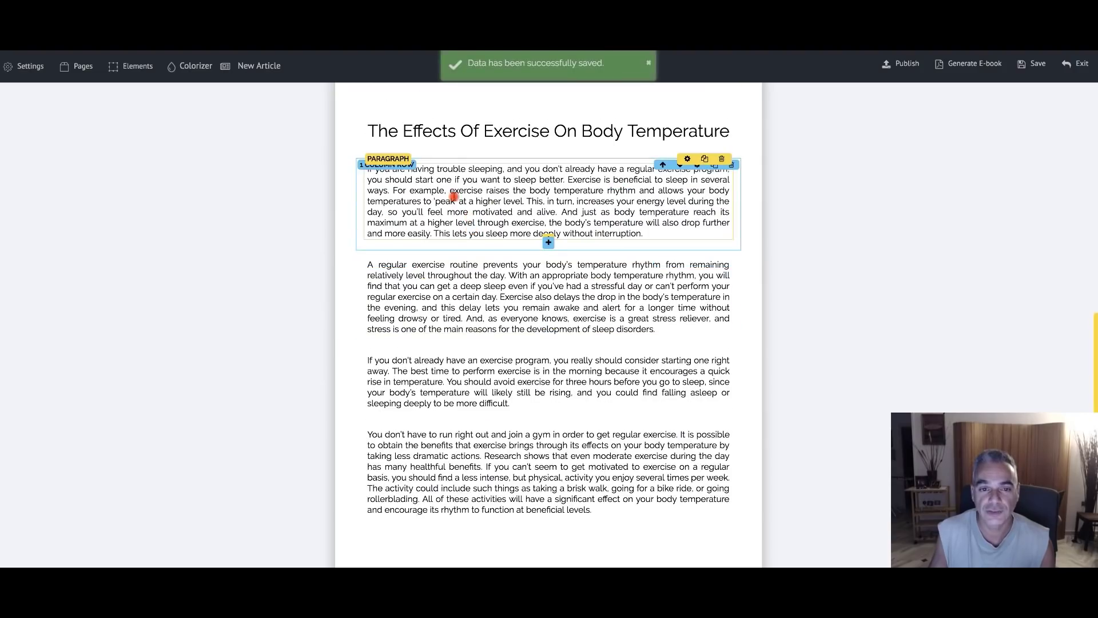
mouse_move(585, 295)
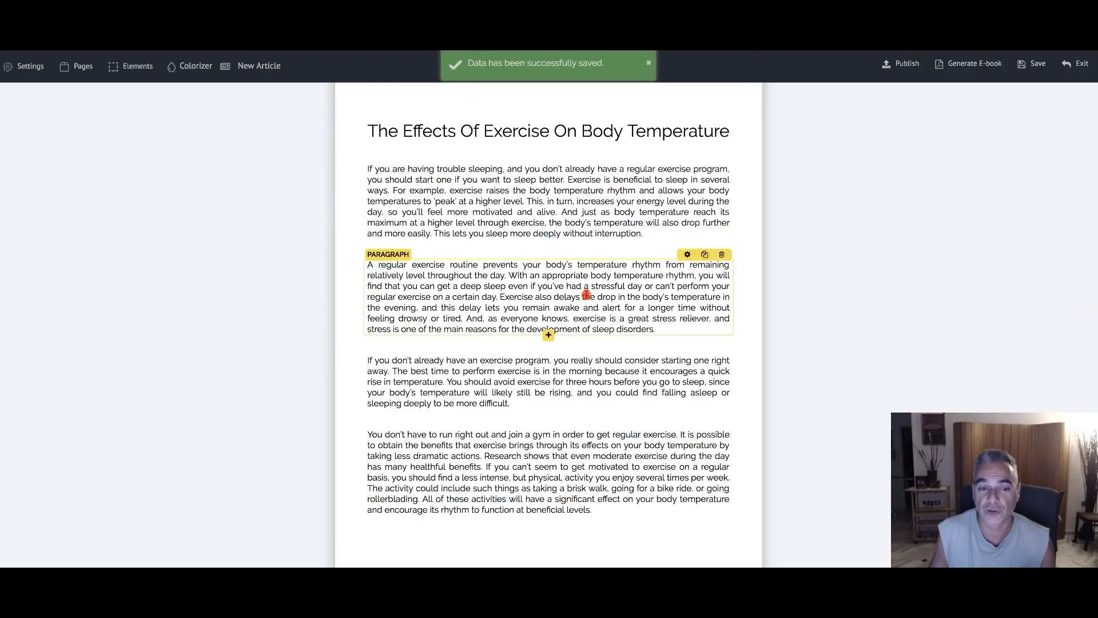
scroll(586, 295, "down", 3)
scroll(586, 295, "down", 2)
scroll(586, 295, "down", 6)
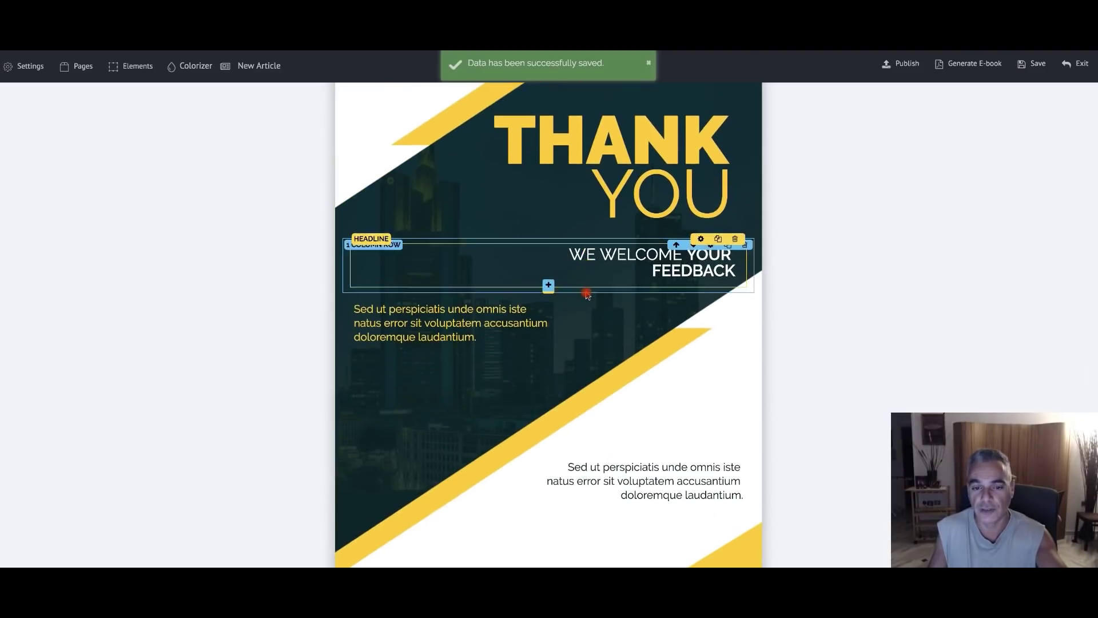
scroll(586, 296, "down", 3)
scroll(586, 295, "up", 4)
scroll(585, 295, "down", 1)
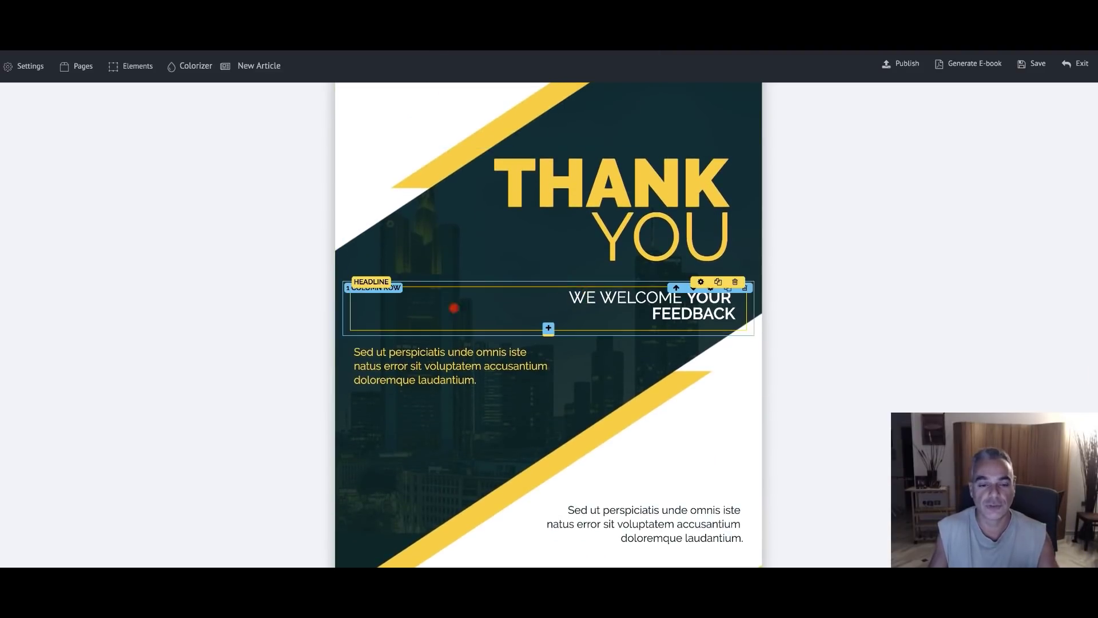
mouse_move(611, 164)
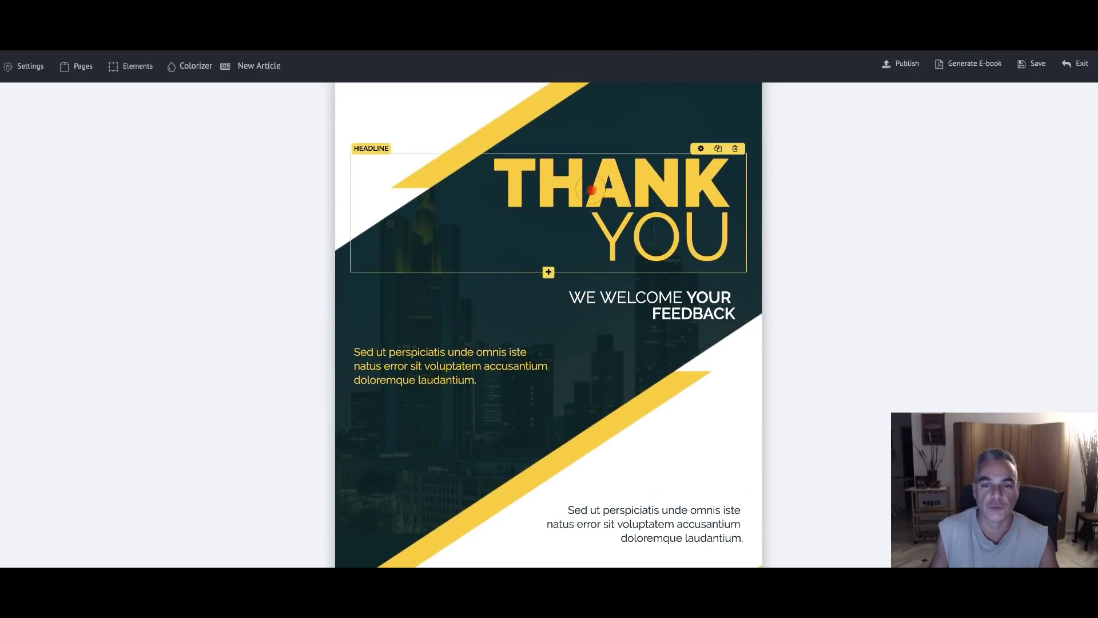
Edit the THANK YOU headline, then save the content and generate the ebook.
left_click(591, 190)
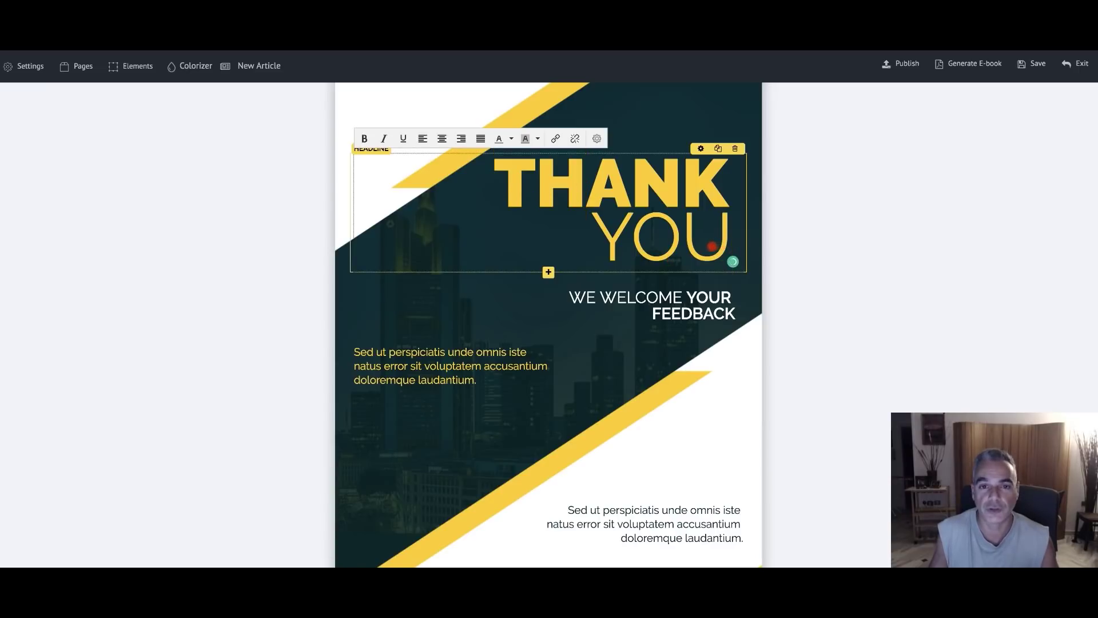
scroll(711, 246, "up", 15)
scroll(600, 258, "up", 10)
scroll(601, 257, "up", 5)
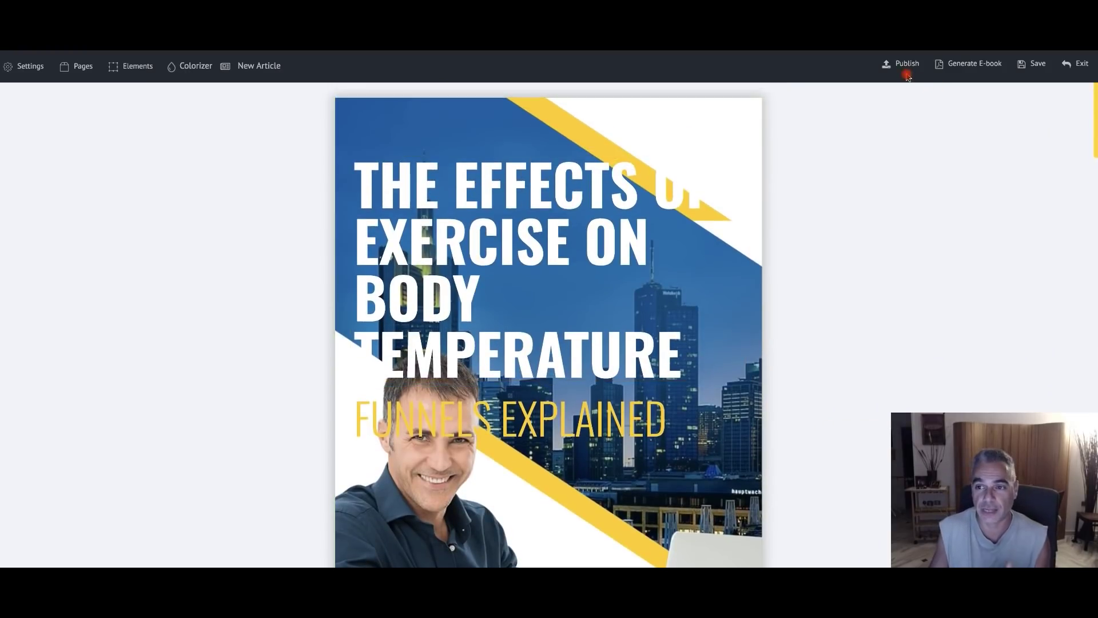
left_click(961, 66)
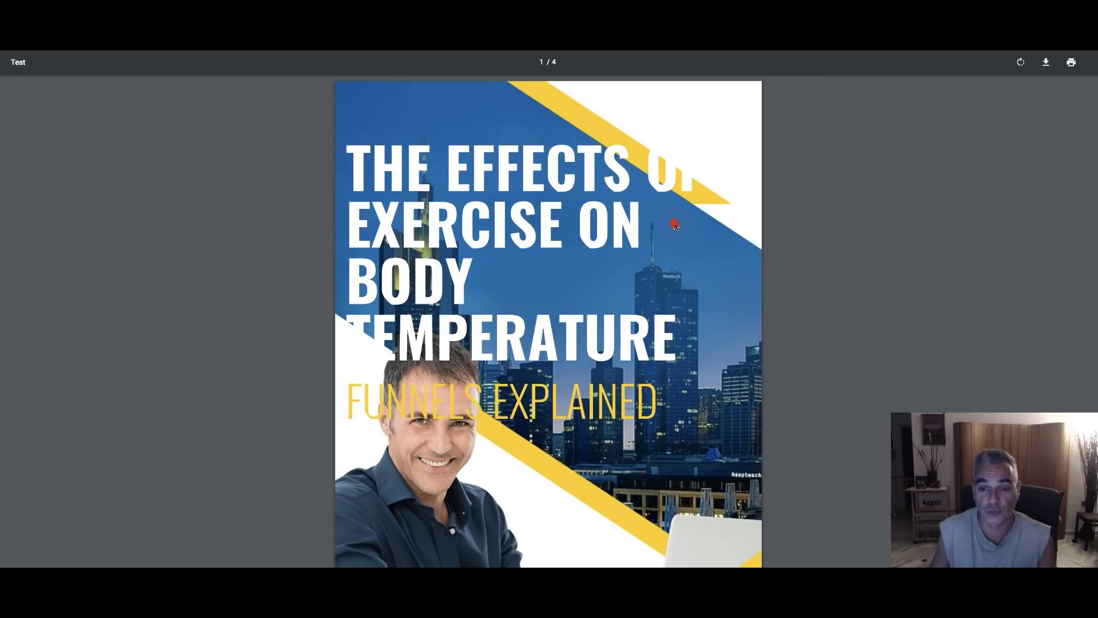
scroll(680, 248, "down", 5)
scroll(680, 248, "down", 5)
scroll(680, 247, "down", 5)
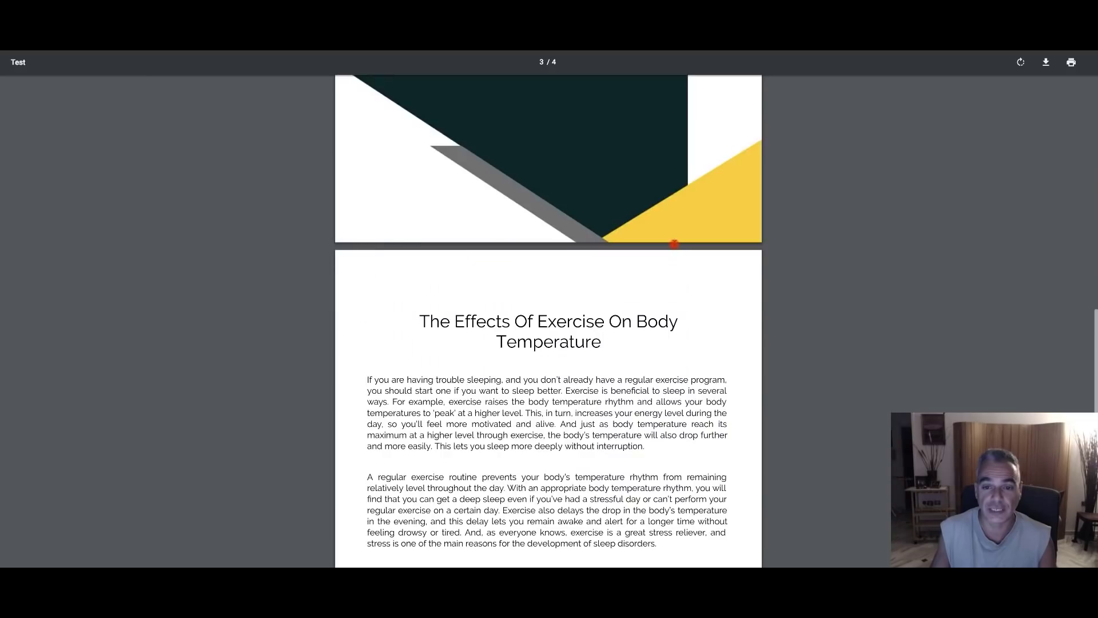
scroll(678, 247, "down", 5)
scroll(675, 248, "up", 3)
scroll(675, 247, "up", 5)
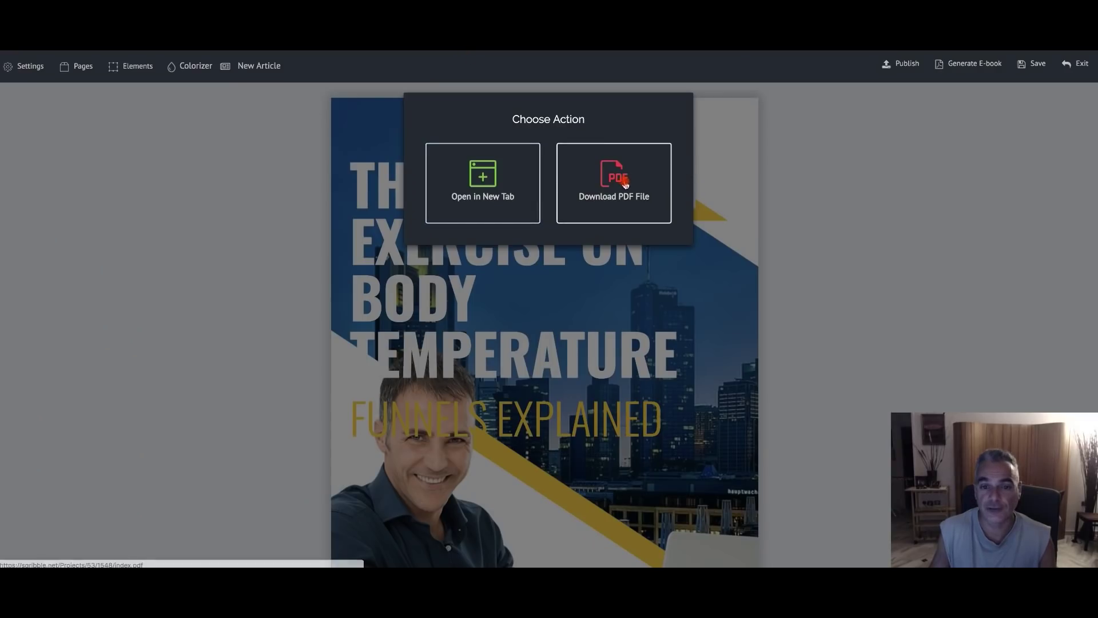
Download the generated ebook and save it as Test.pdf.
left_click(625, 183)
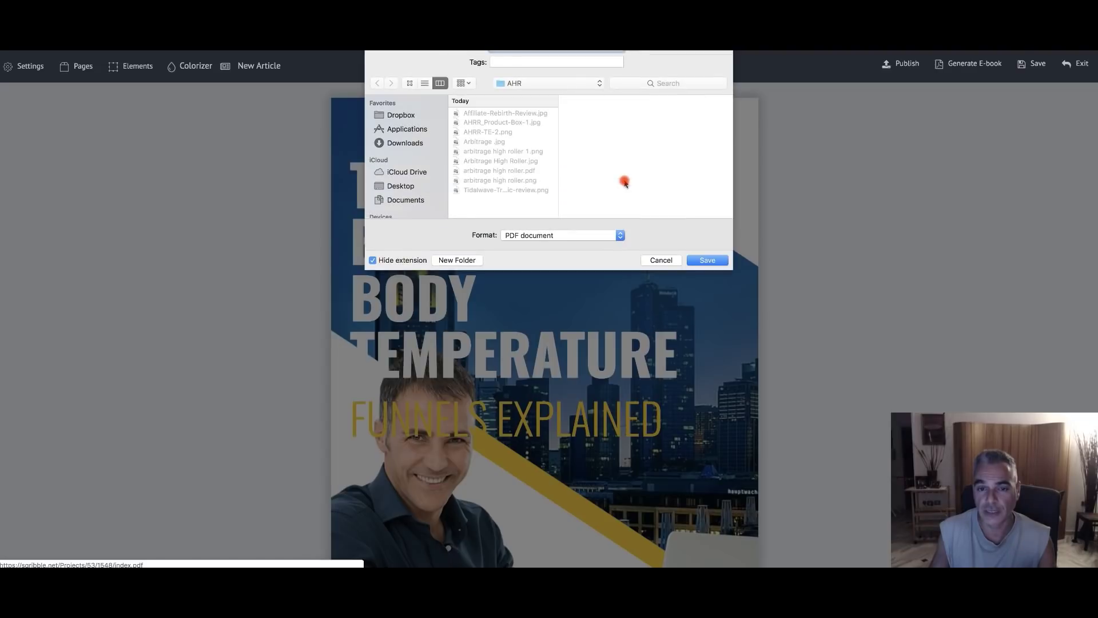
left_click(708, 260)
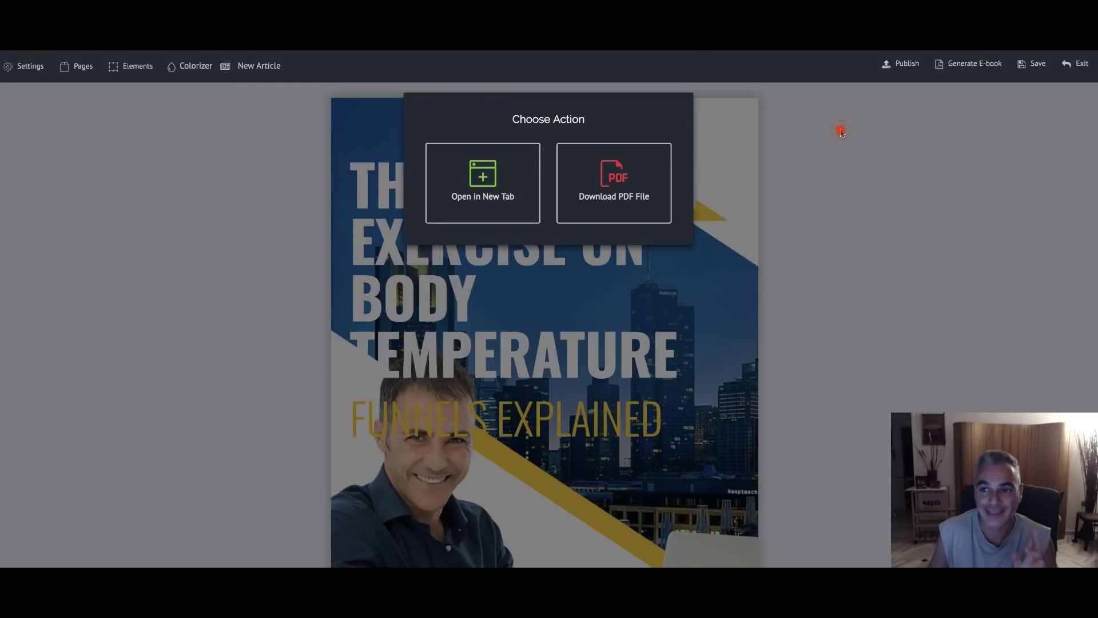
Attempt publishing all pages for feedback and dismiss the client-required warning.
left_click(841, 130)
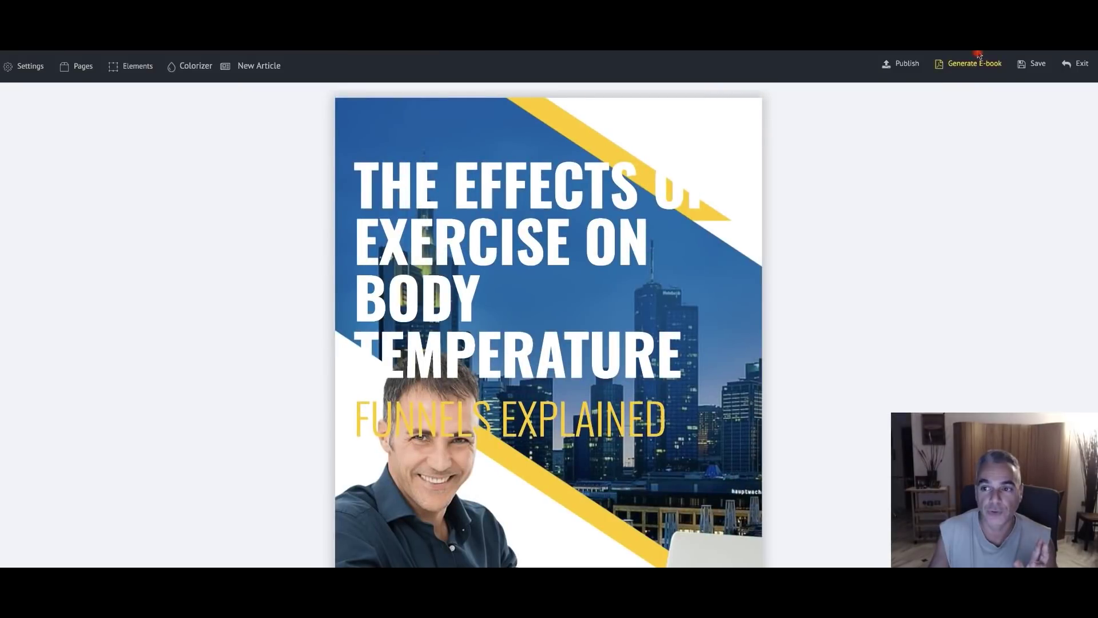
left_click(905, 65)
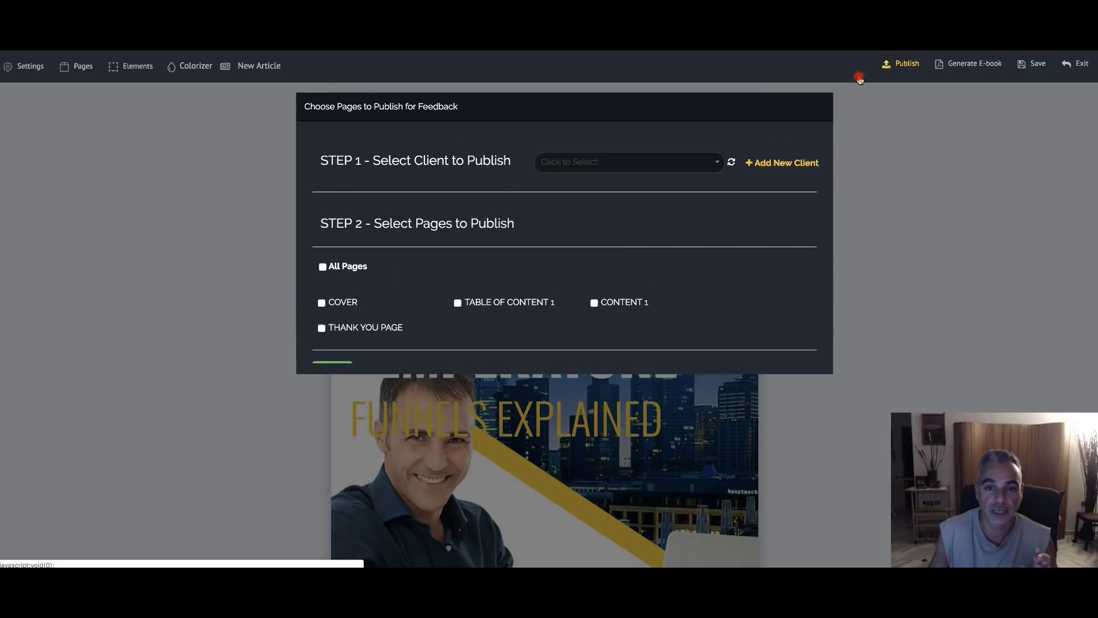
left_click(599, 163)
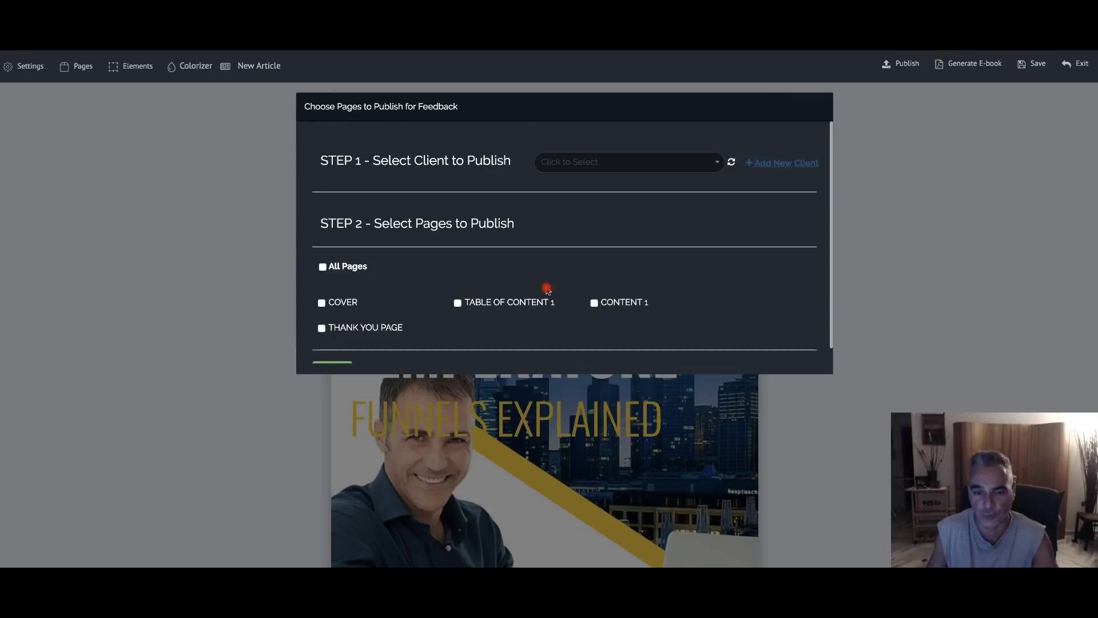
left_click(323, 268)
scroll(352, 301, "down", 2)
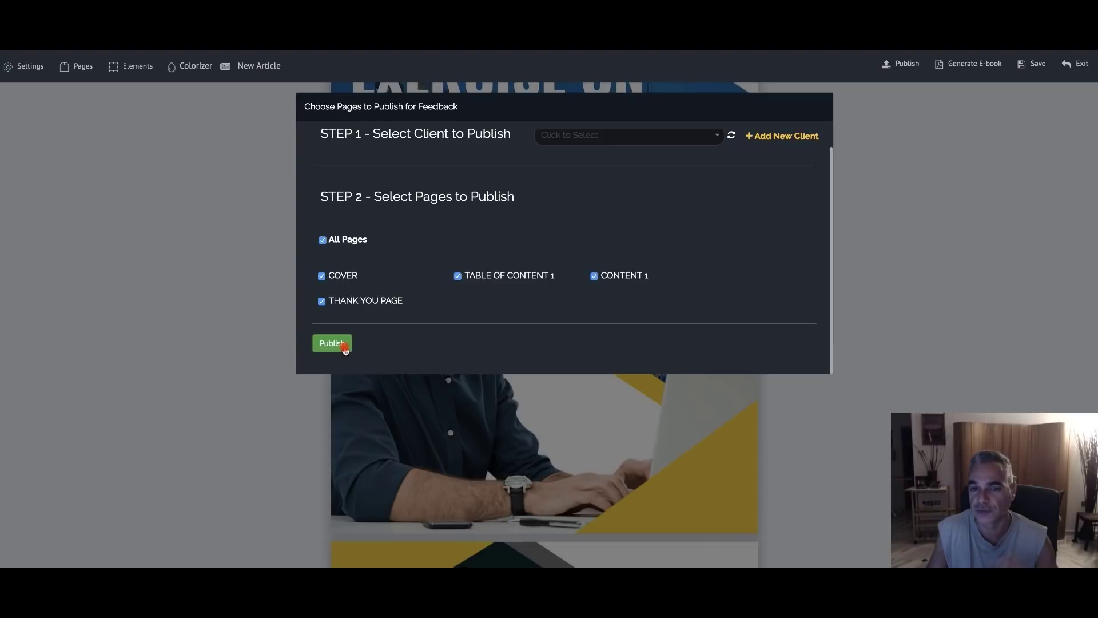
left_click(335, 343)
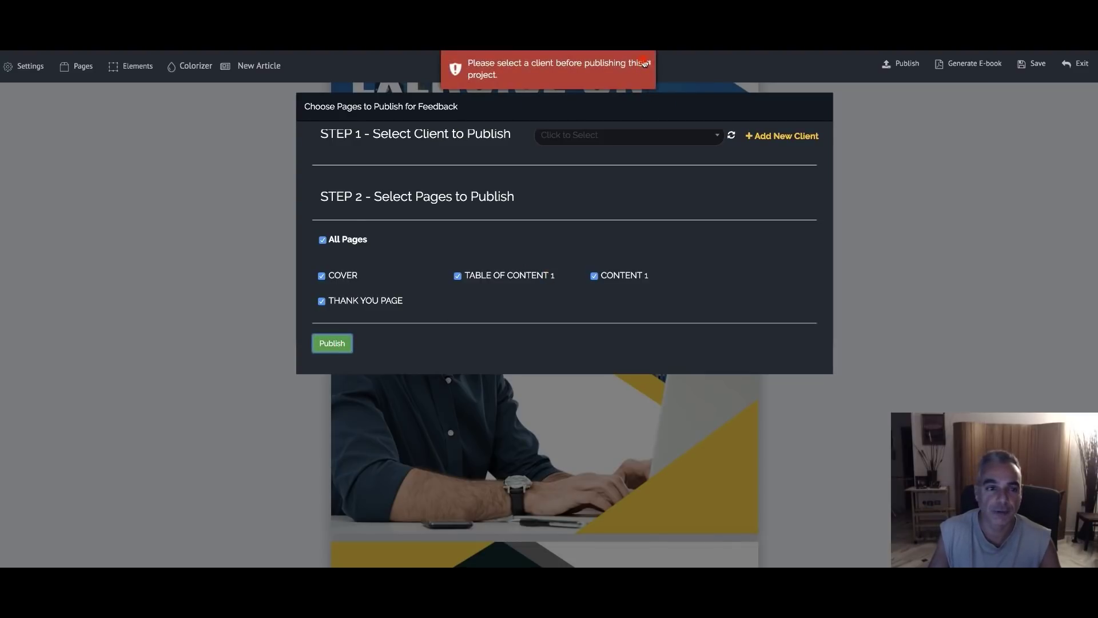
left_click(648, 64)
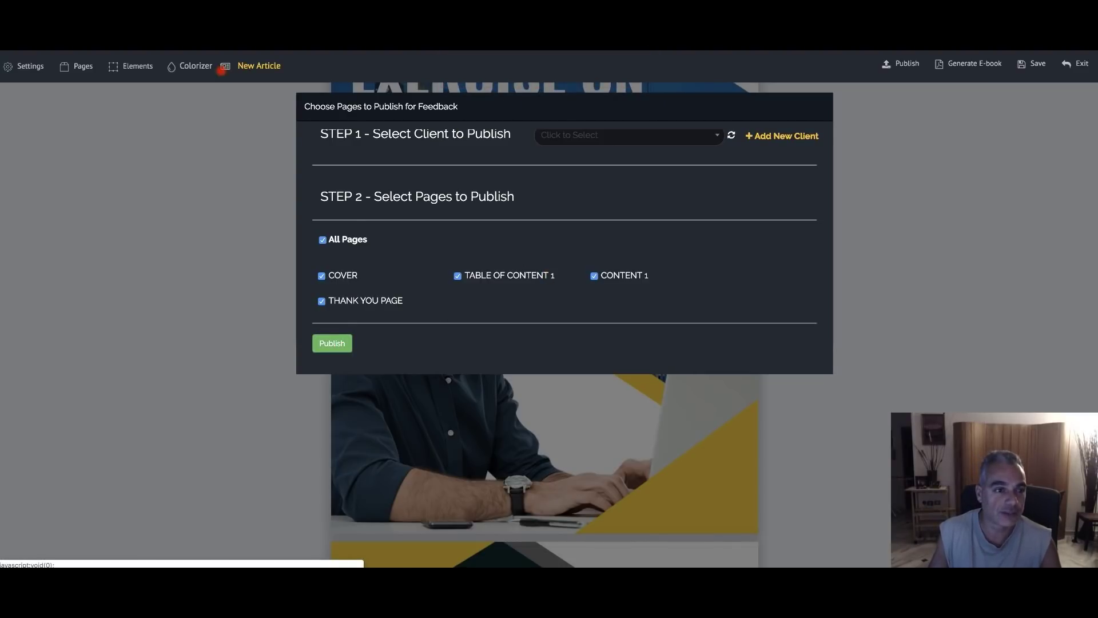
Check the ebook's global settings panel, then save the ebook content.
left_click(24, 70)
left_click(67, 69)
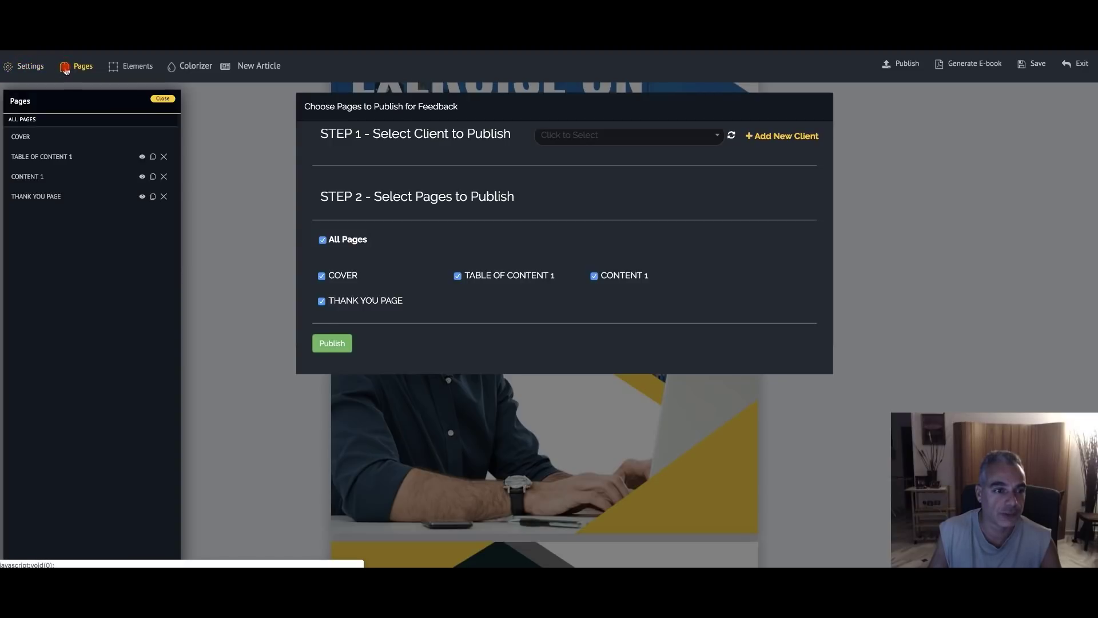
left_click(991, 69)
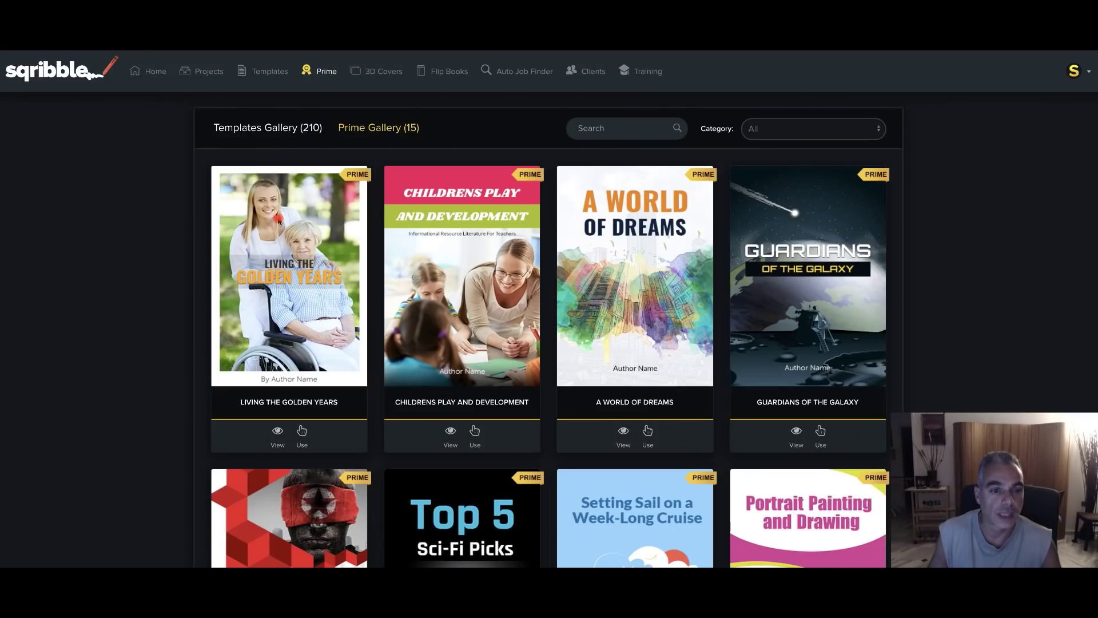
Preview Living the Golden Years, paging forward three times, then close the preview.
left_click(278, 433)
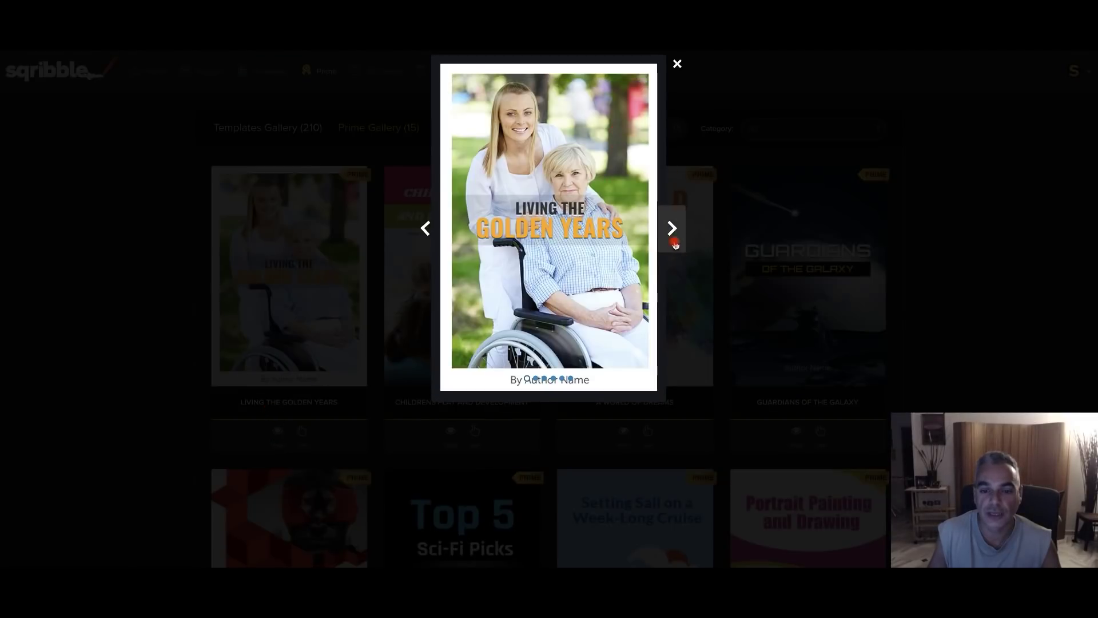
left_click(671, 228)
left_click(672, 229)
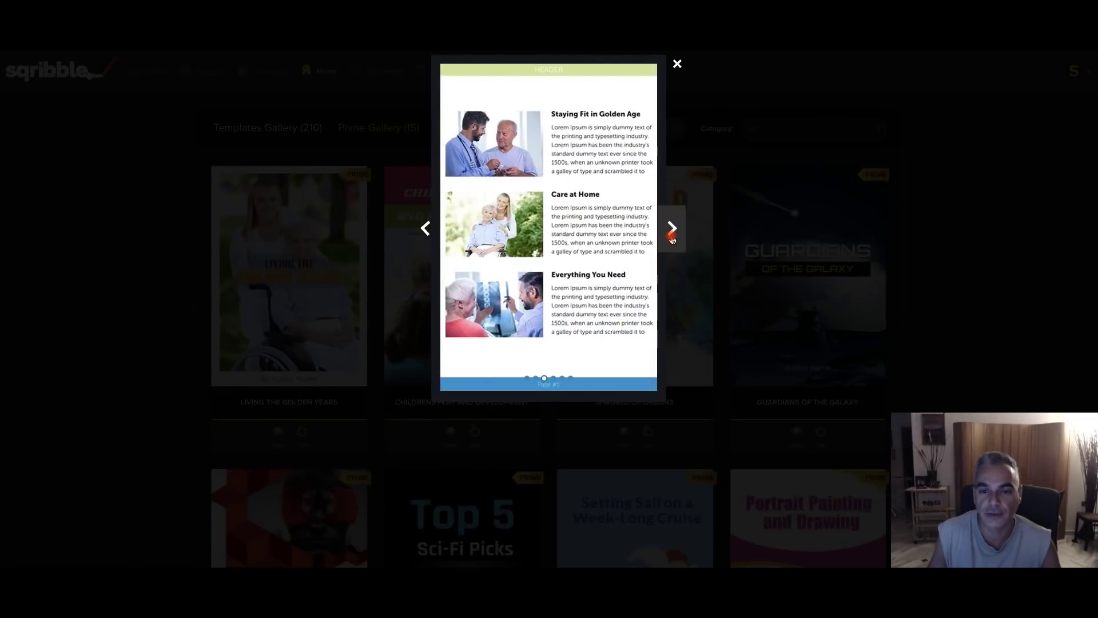
left_click(672, 230)
left_click(677, 63)
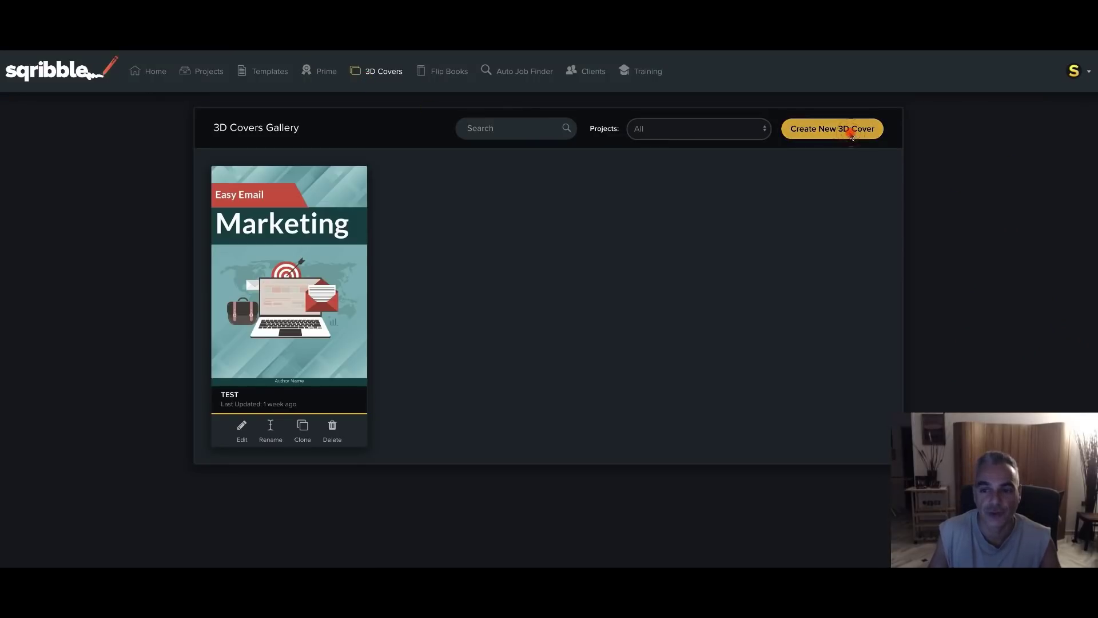
Create a from-scratch 3D cover named 'test' and save its settings.
left_click(852, 135)
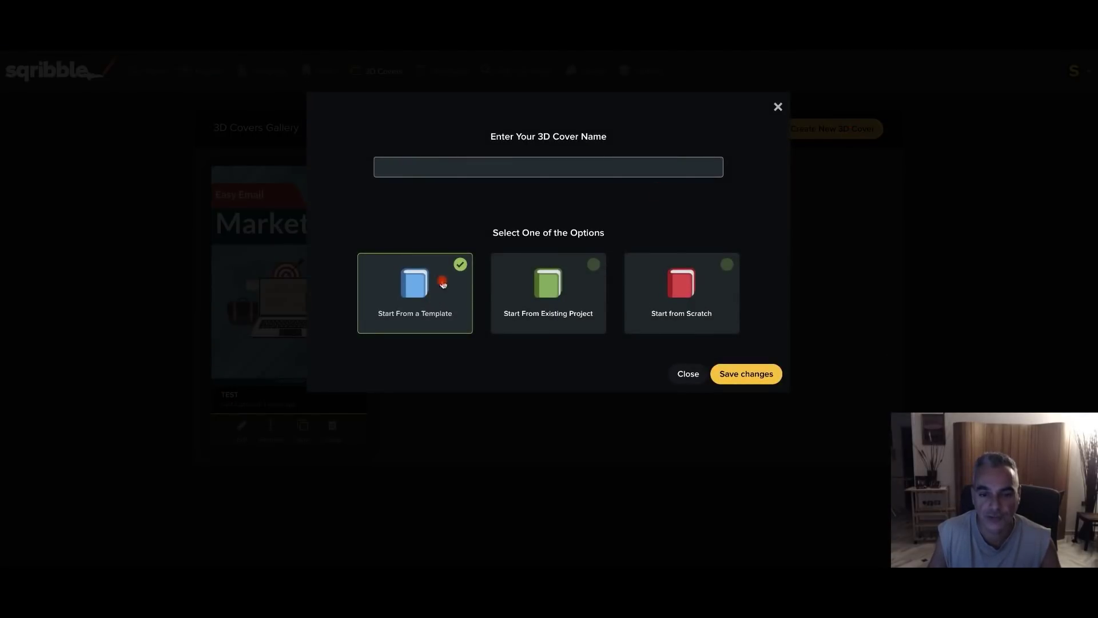
left_click(684, 288)
left_click(744, 373)
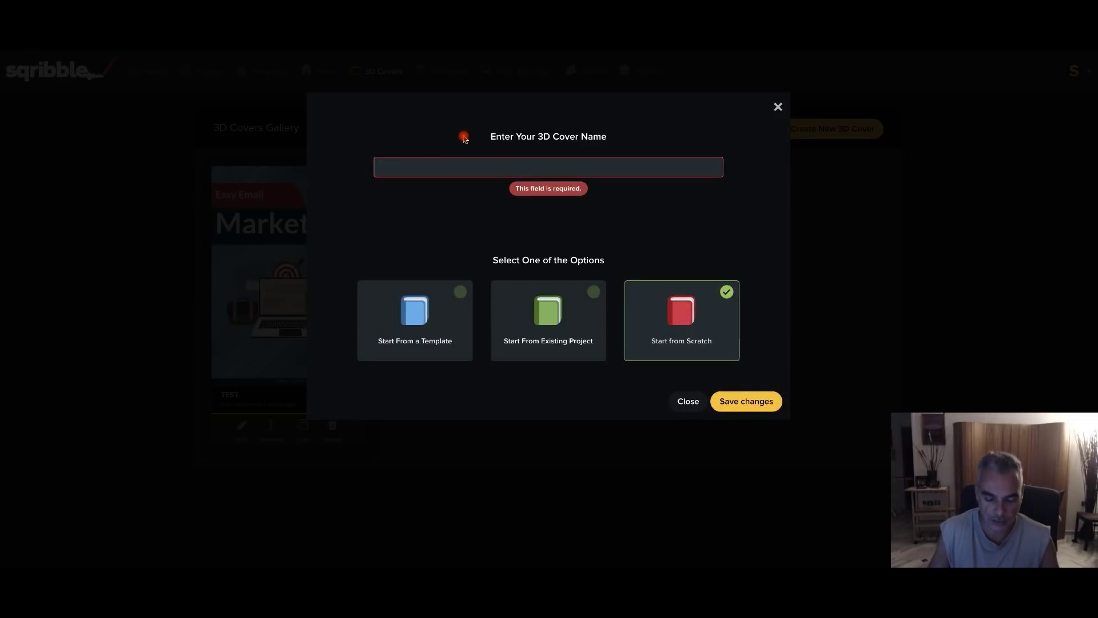
type("test")
left_click(714, 369)
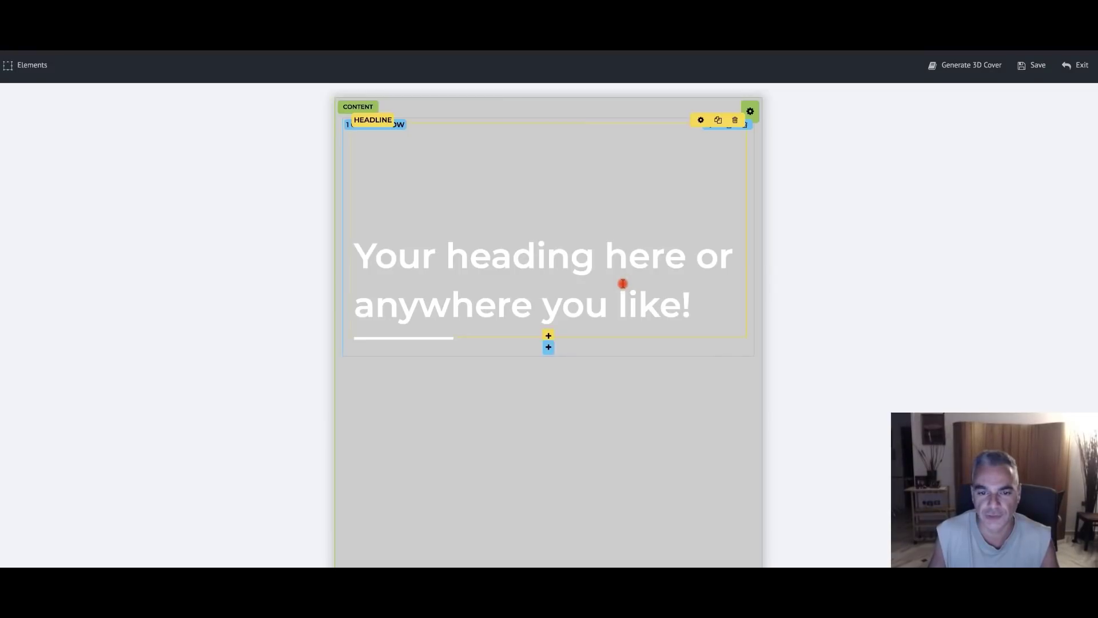
Replace the placeholder heading with 'Get Ready For Sqribble on November 5th 2018'.
left_click(623, 284)
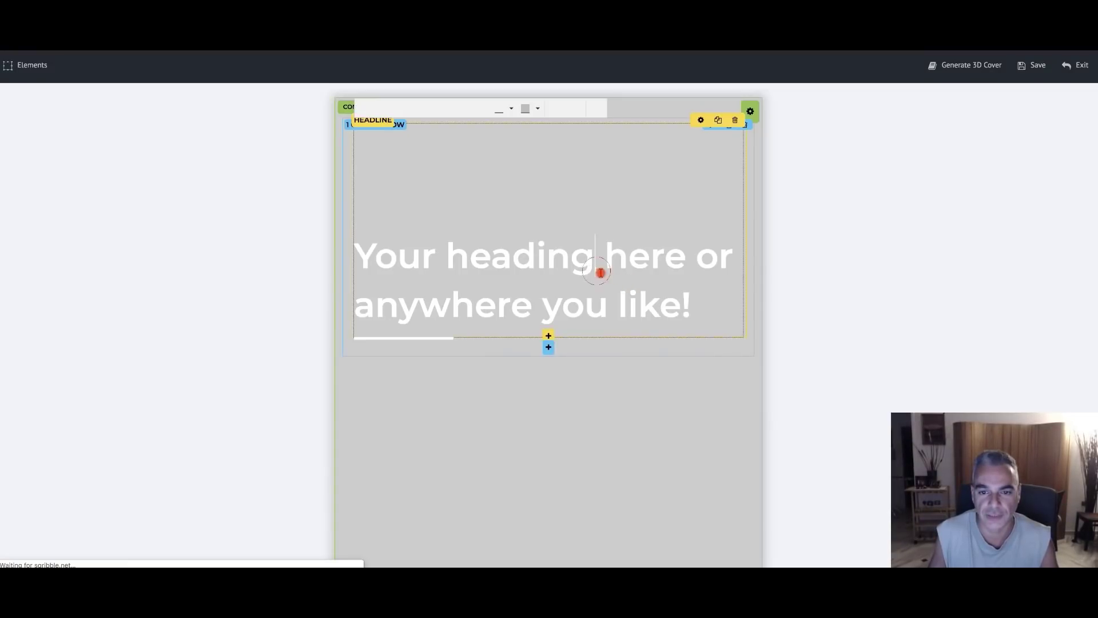
left_click_drag(690, 309, 342, 219)
key("Delete")
type("Get Ready For Sqribl")
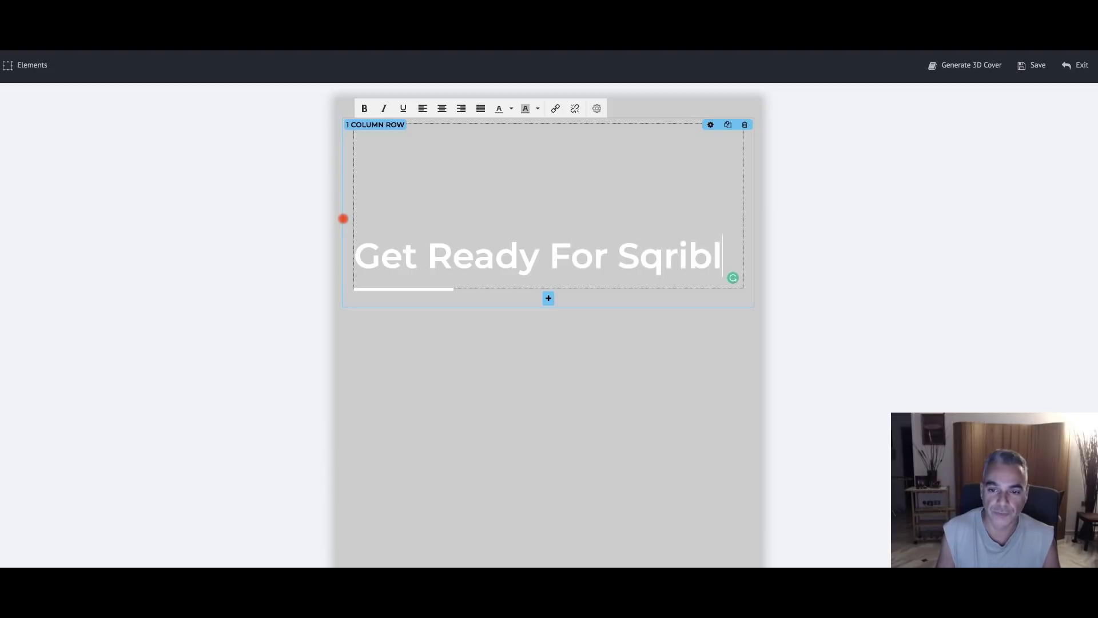
type("3")
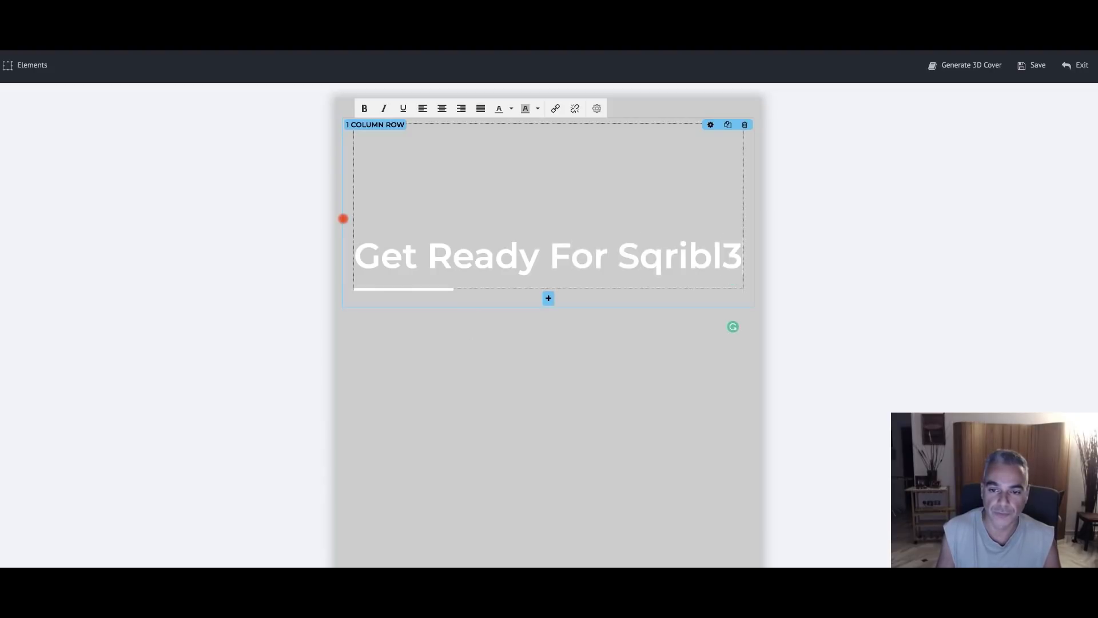
type("le on Nov")
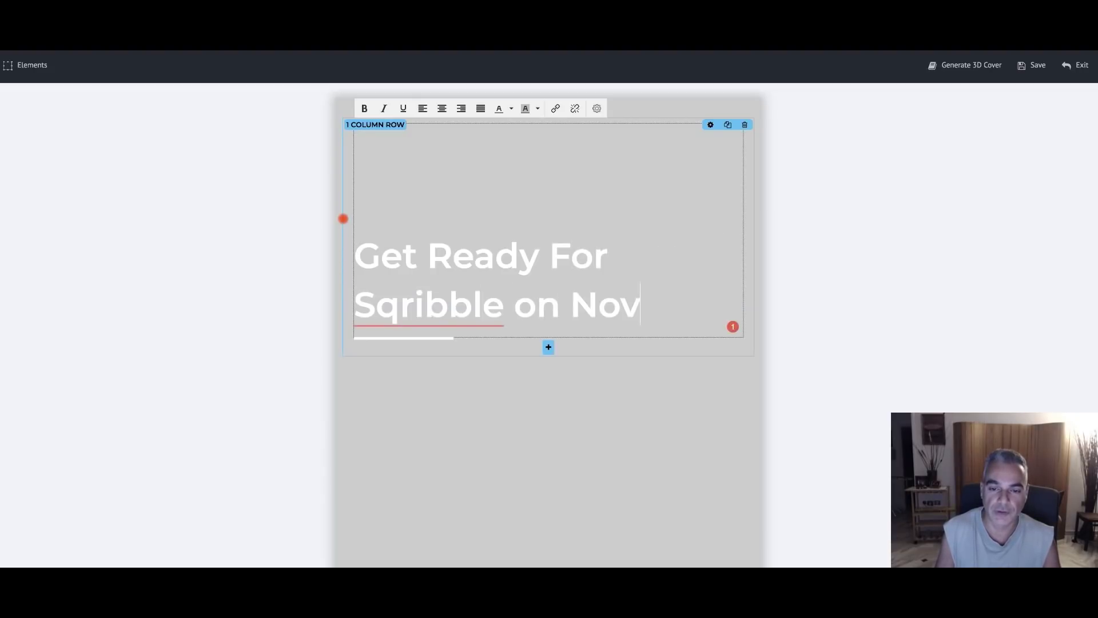
type("ember 5th w")
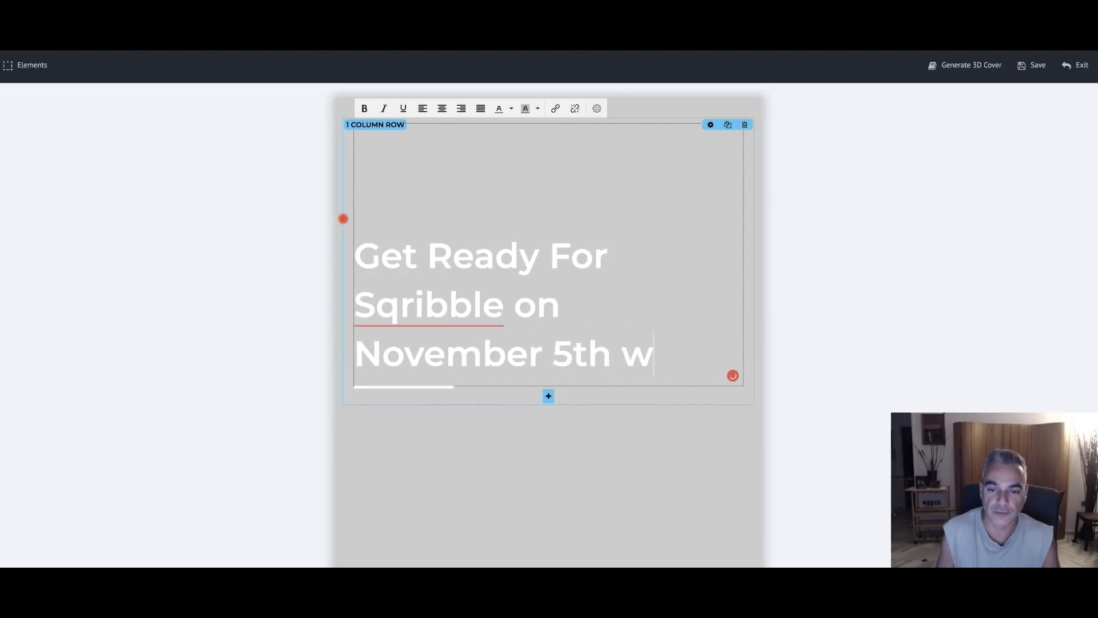
type("9018")
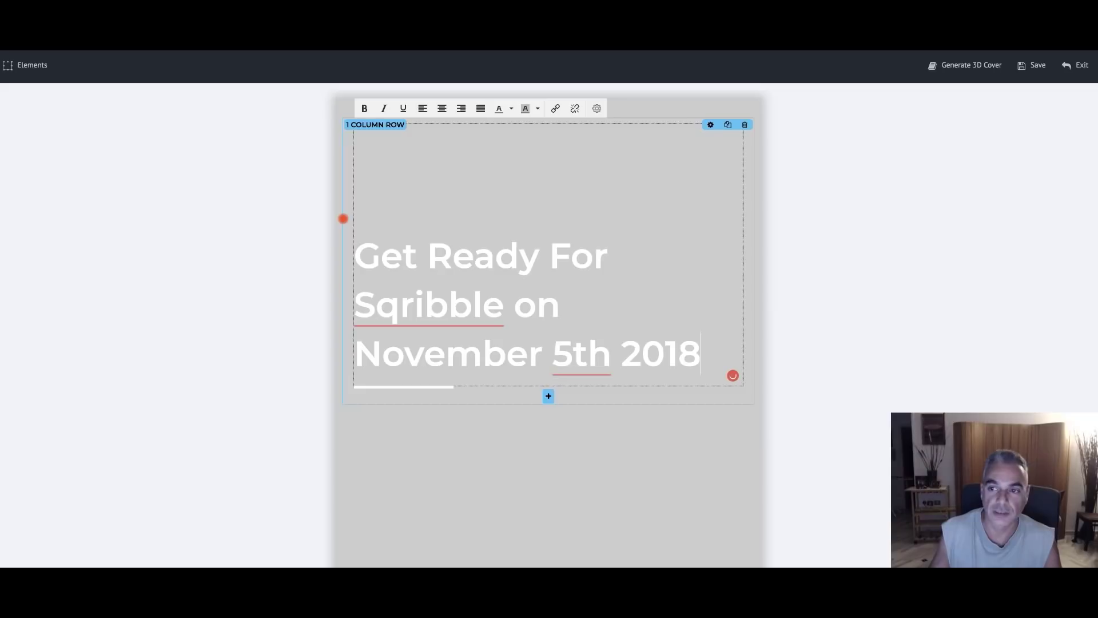
left_click(829, 221)
scroll(224, 223, "down", 2)
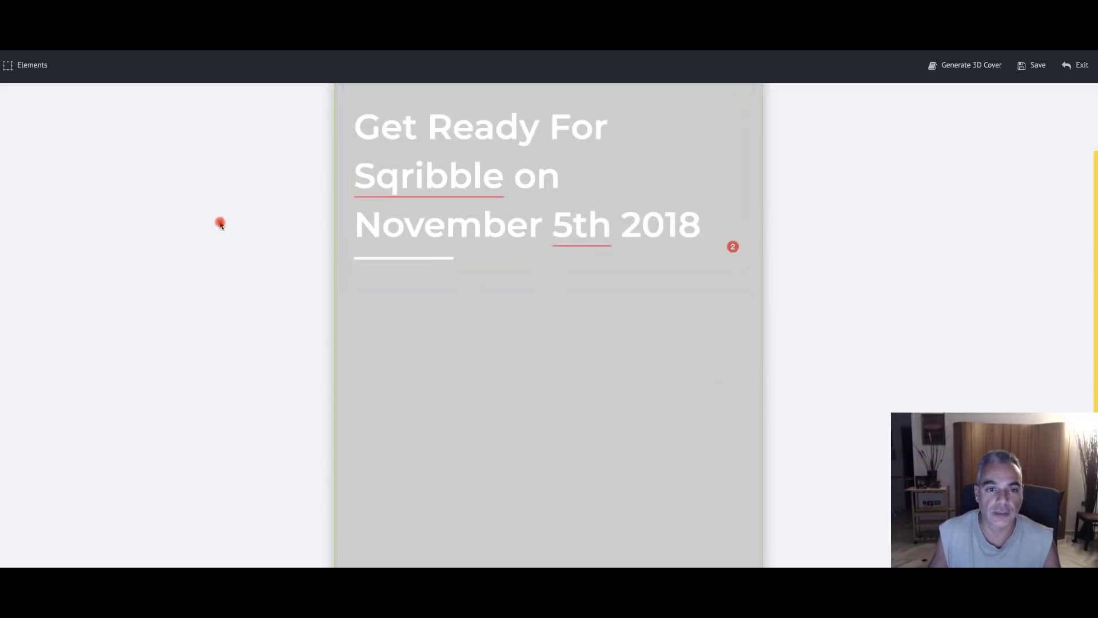
scroll(477, 352, "up", 1)
scroll(451, 270, "up", 1)
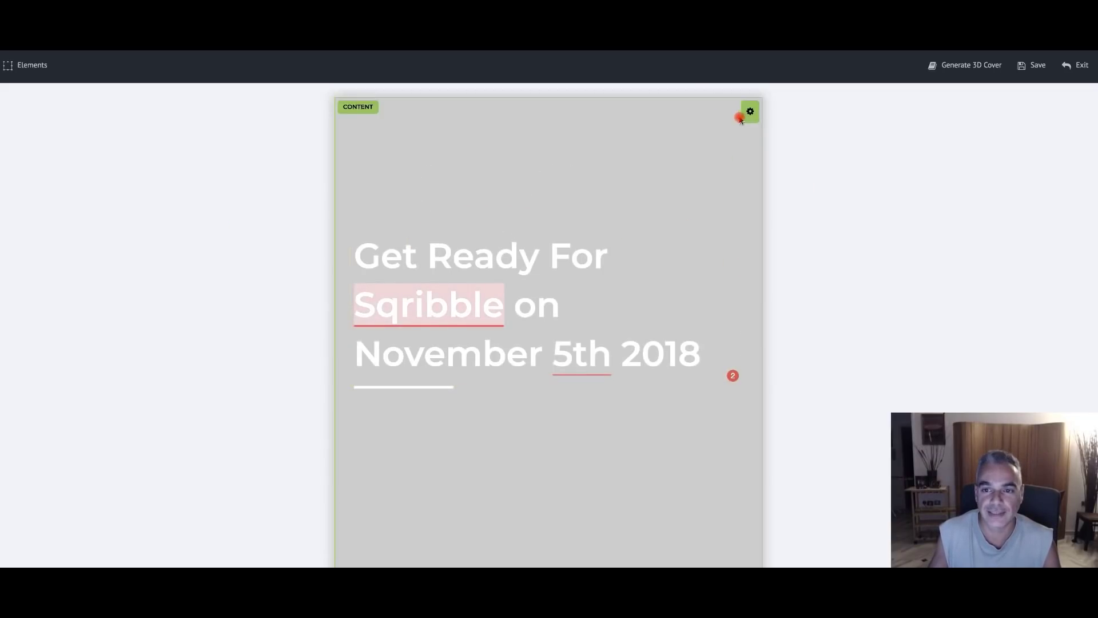
Reselect the headline word 'Get', then bring up the 3D book model chooser.
left_click(633, 209)
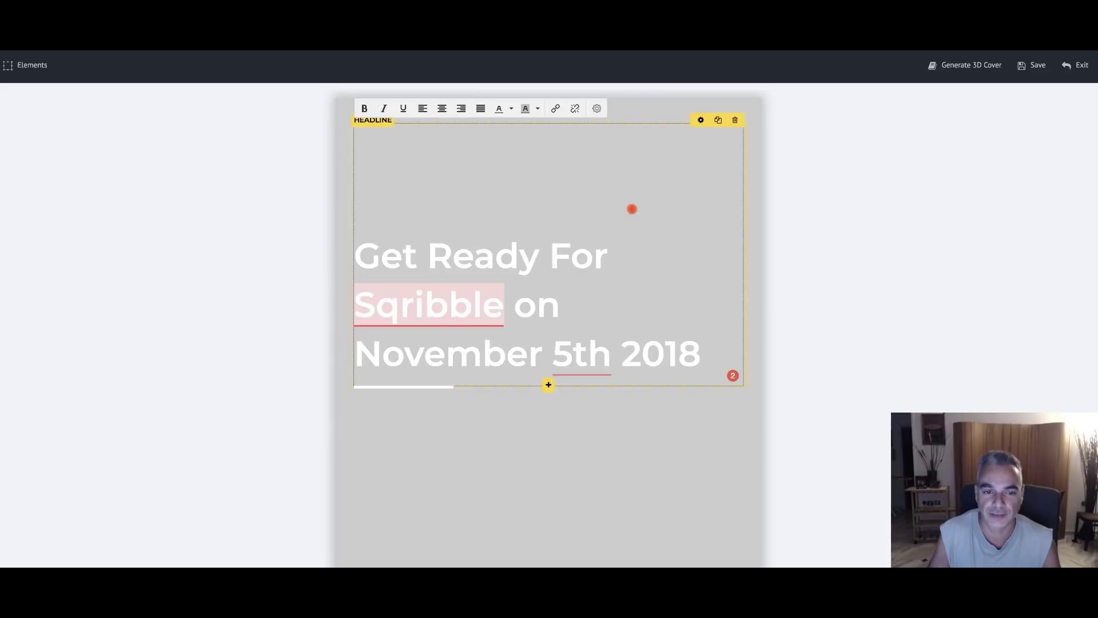
double_click(580, 163)
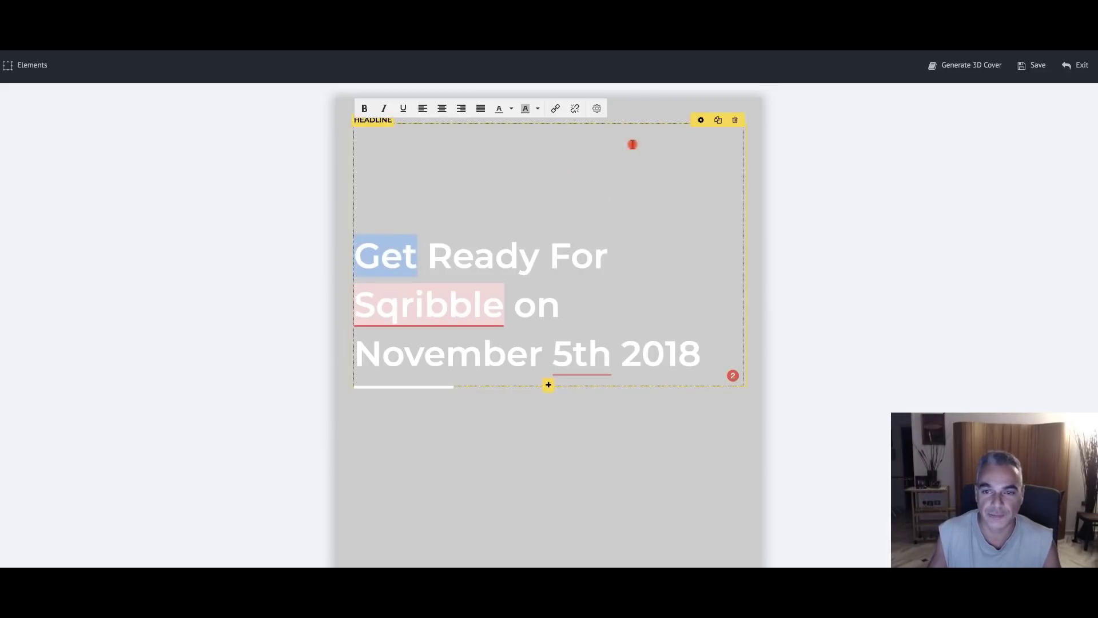
left_click(944, 75)
mouse_move(375, 191)
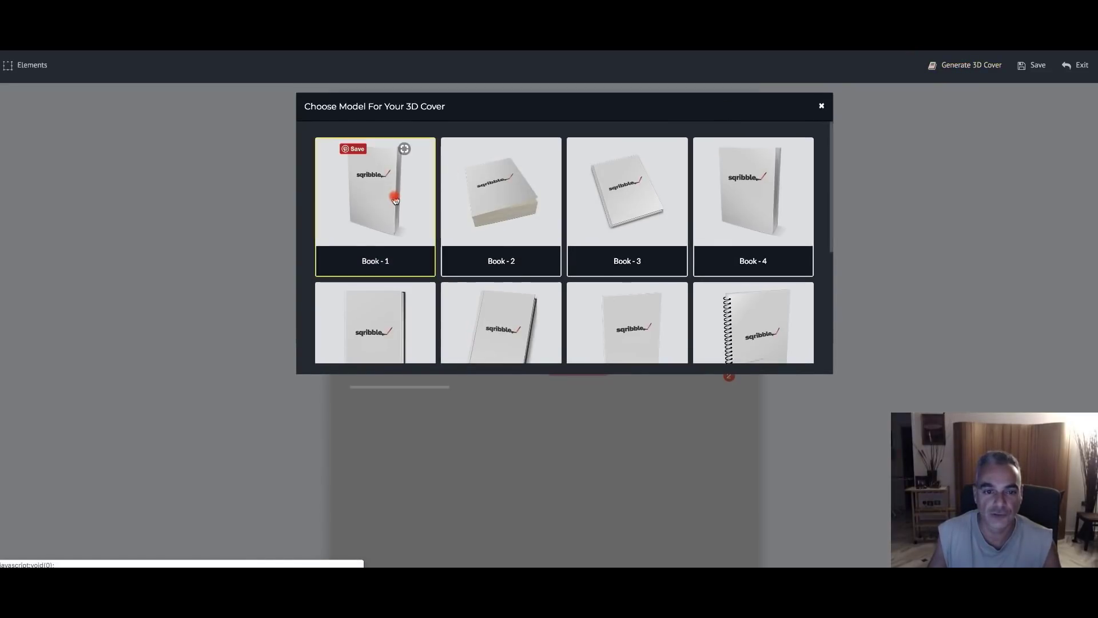
scroll(578, 240, "down", 3)
scroll(578, 241, "up", 2)
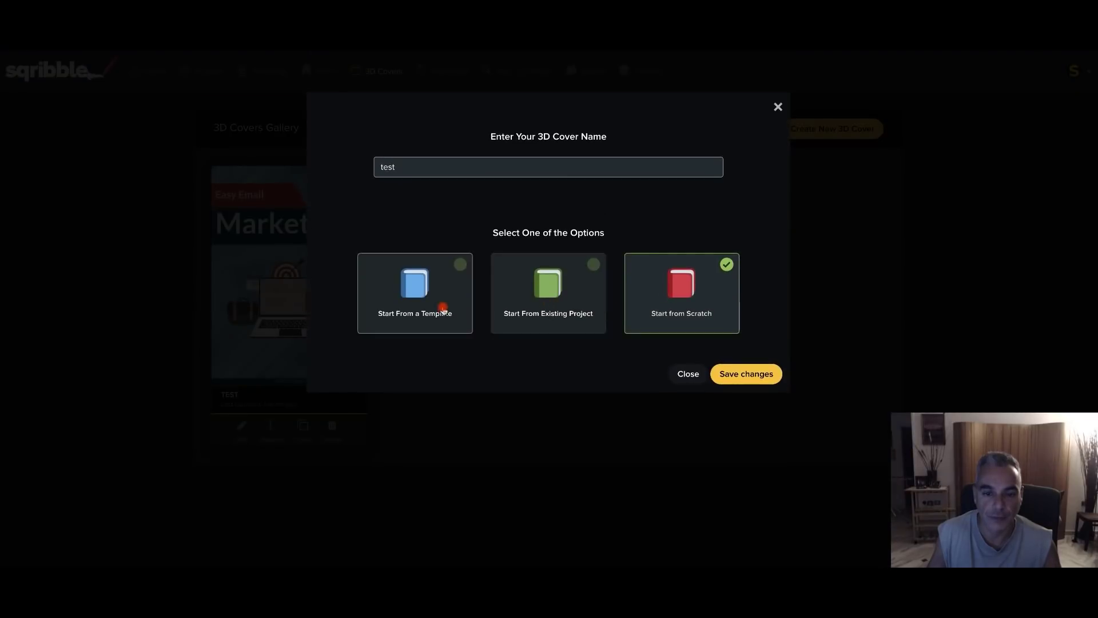
Choose 'Start From Existing Project' for the new 3D cover.
left_click(536, 292)
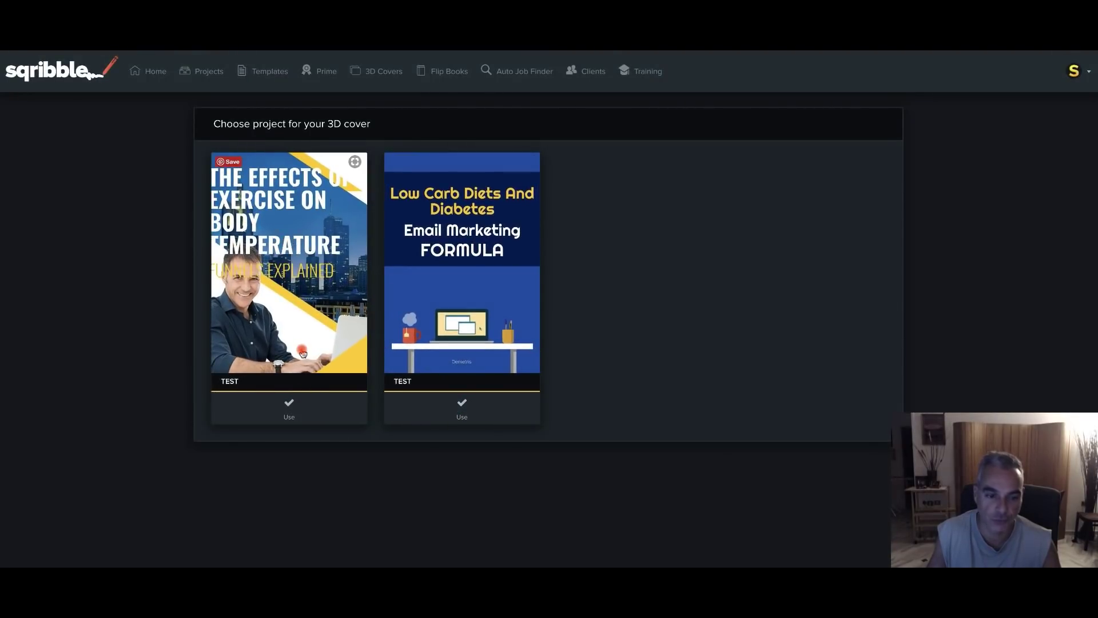
Generate a Book-1 3D cover from The Effects of Exercise on Body Temperature project.
left_click(288, 408)
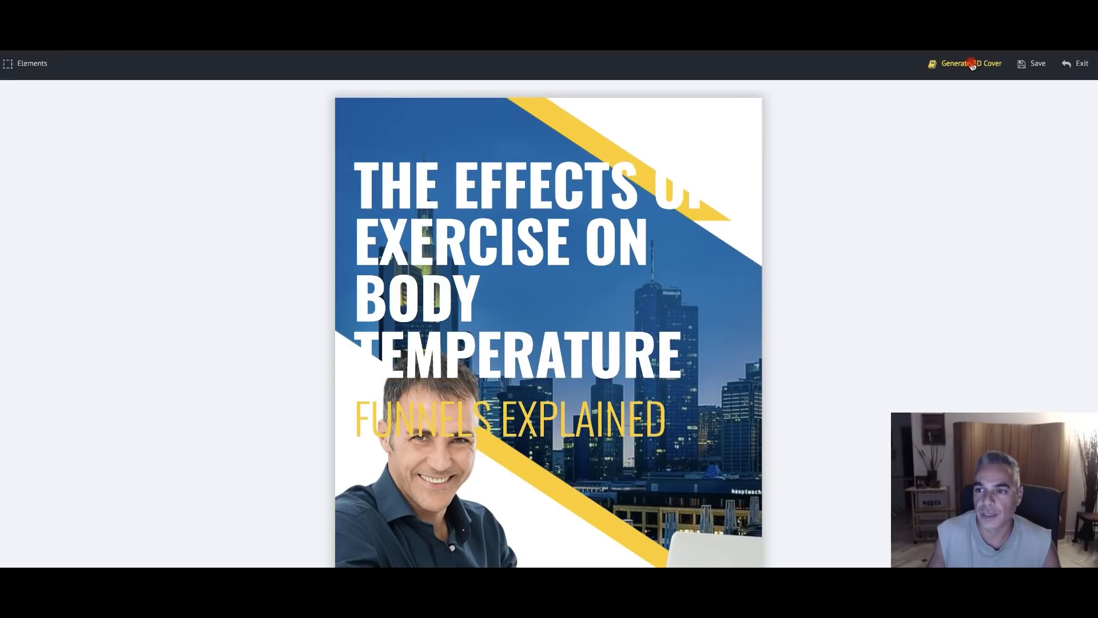
left_click(971, 64)
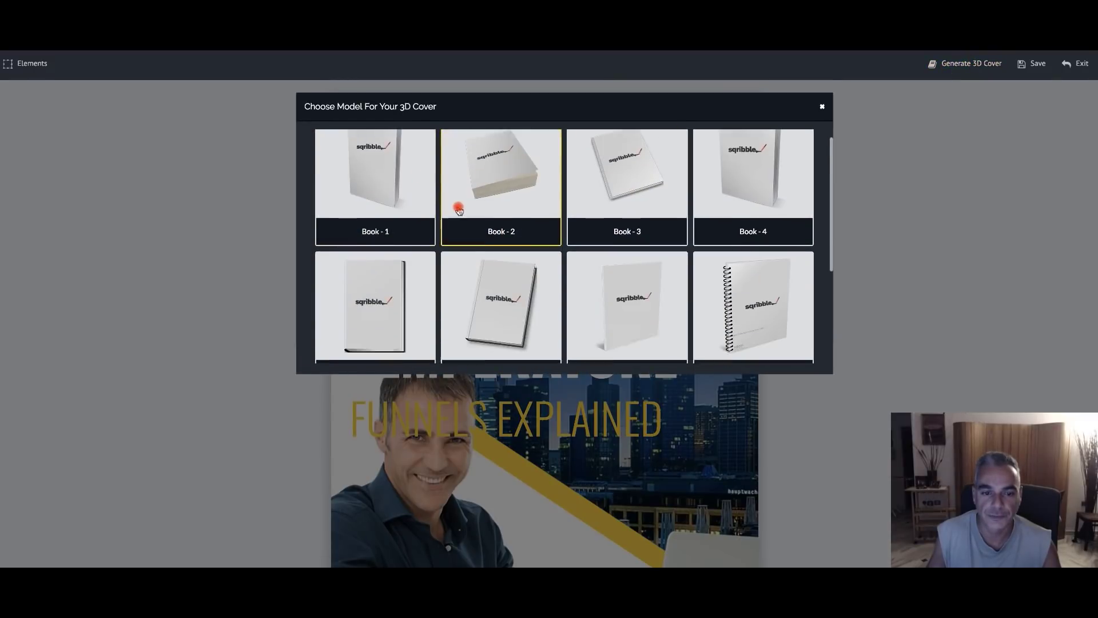
scroll(460, 209, "down", 2)
scroll(515, 205, "up", 3)
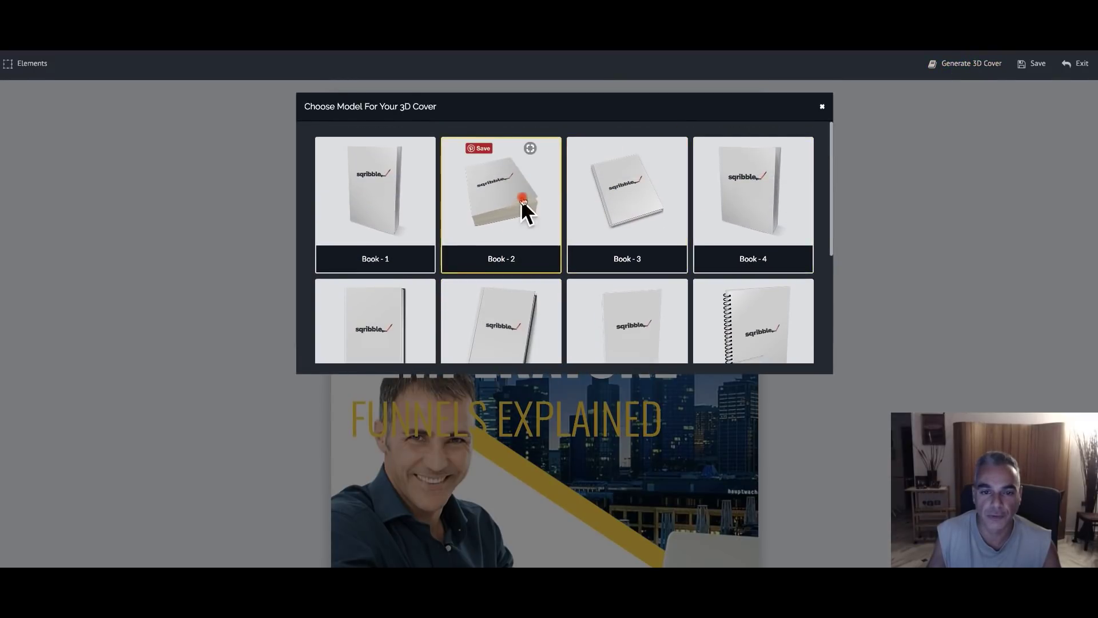
left_click(395, 191)
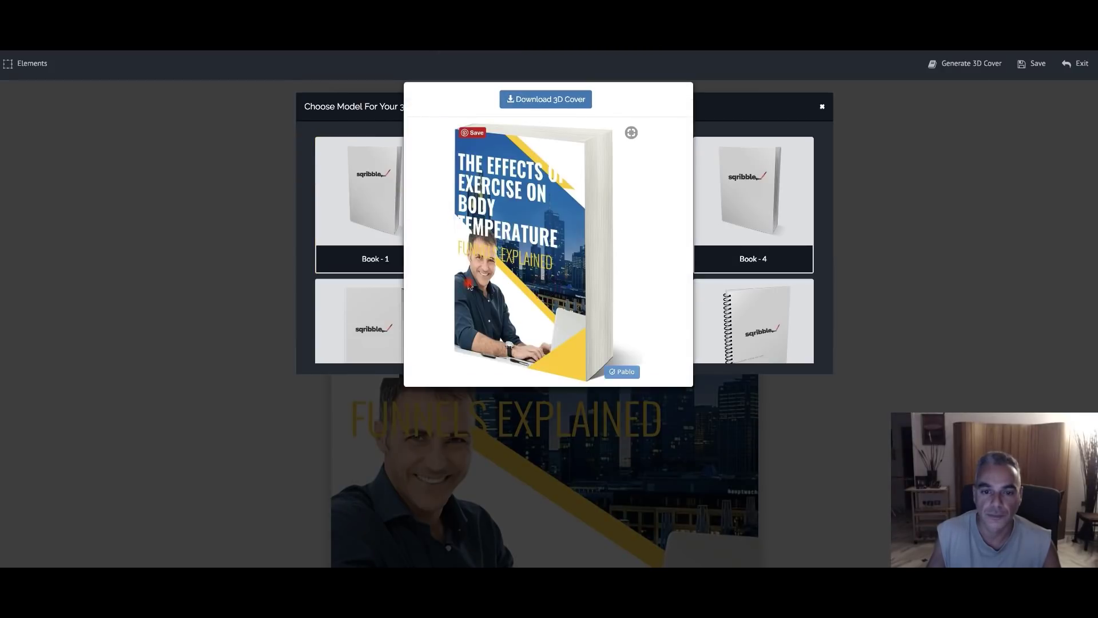
Download the 3D cover as a PNG image, close the preview and leave the editor.
left_click(546, 98)
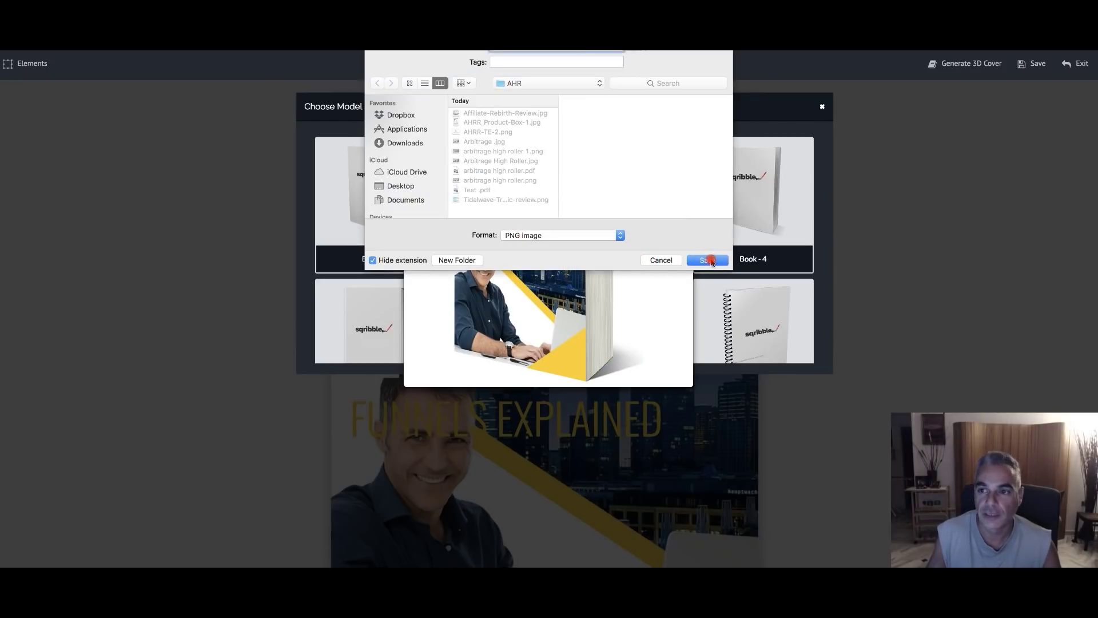
left_click(711, 260)
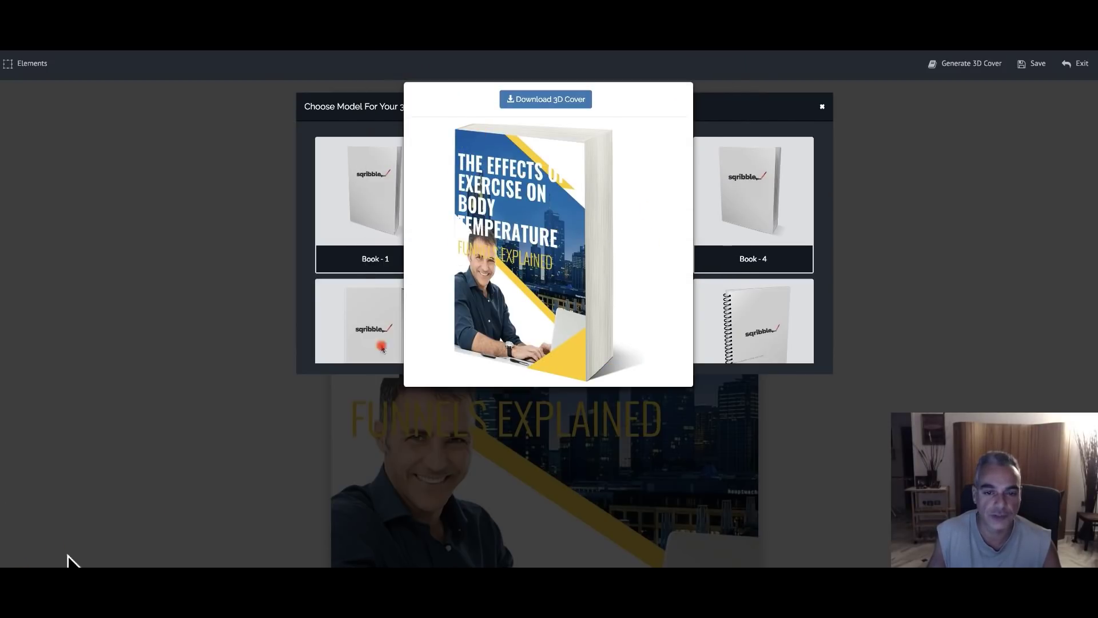
left_click(104, 176)
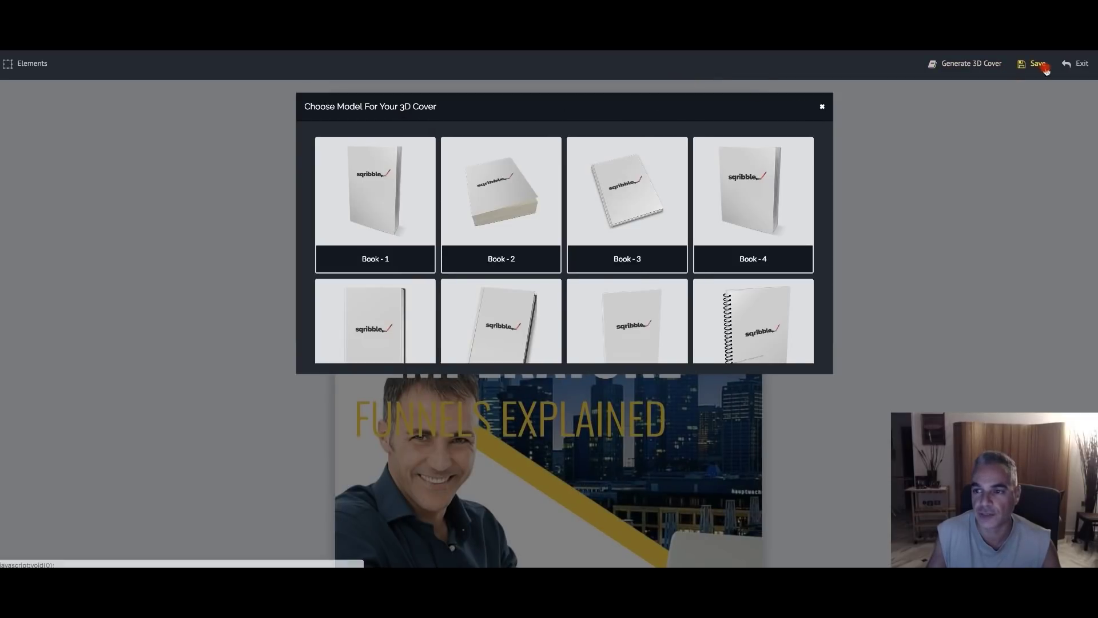
left_click(1072, 64)
Confirm exiting the cover editor and flip through the Low Carb Diets flip book pages.
left_click(524, 367)
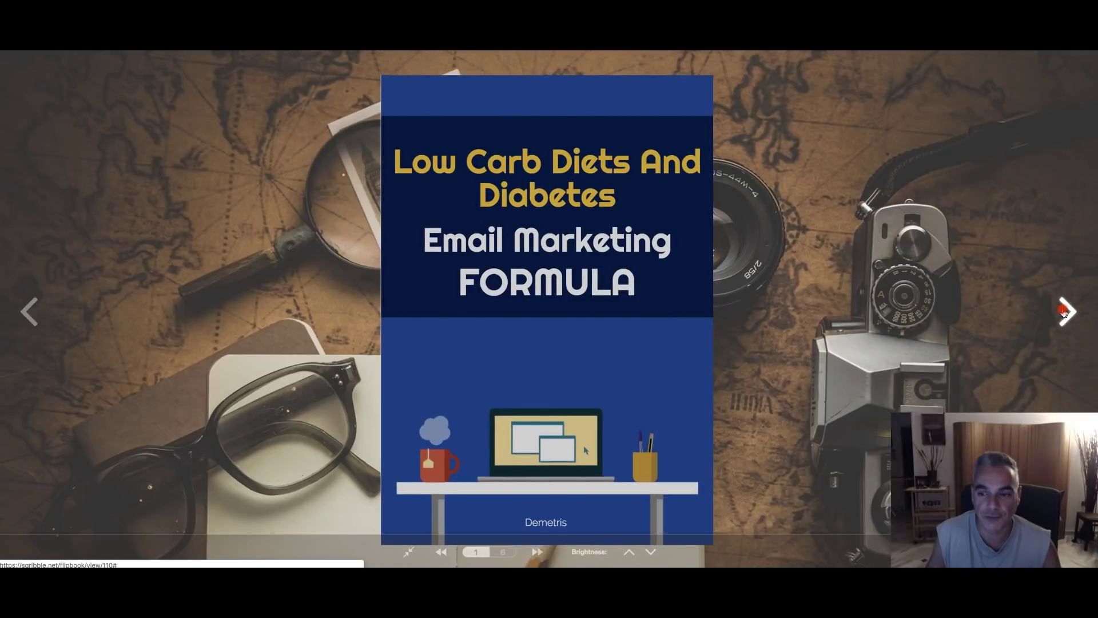
left_click(1065, 308)
left_click(1064, 309)
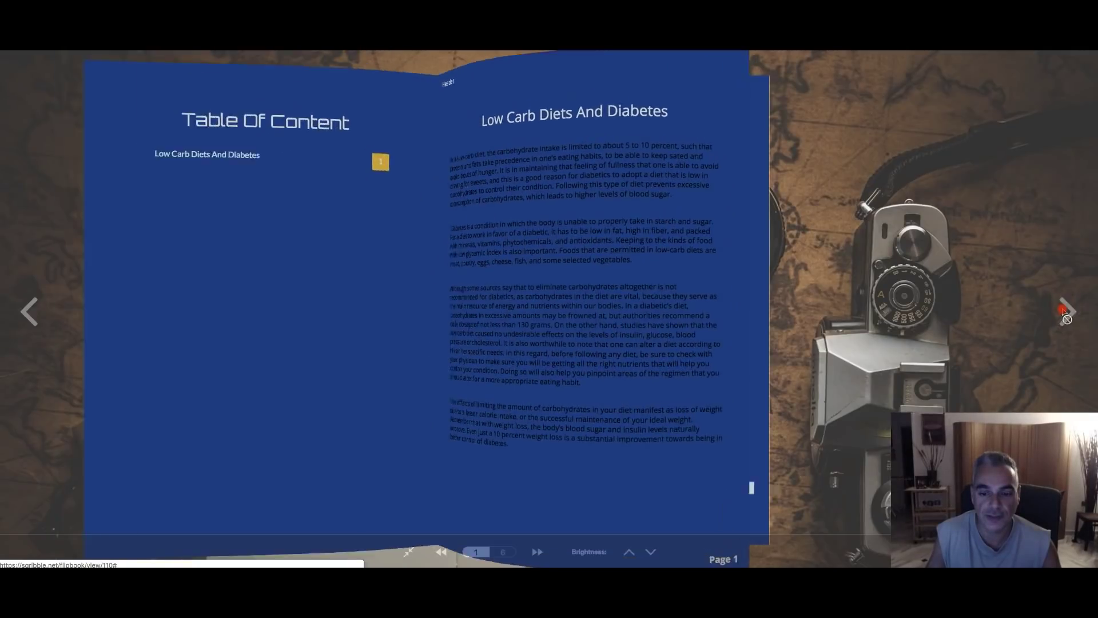
left_click(1065, 308)
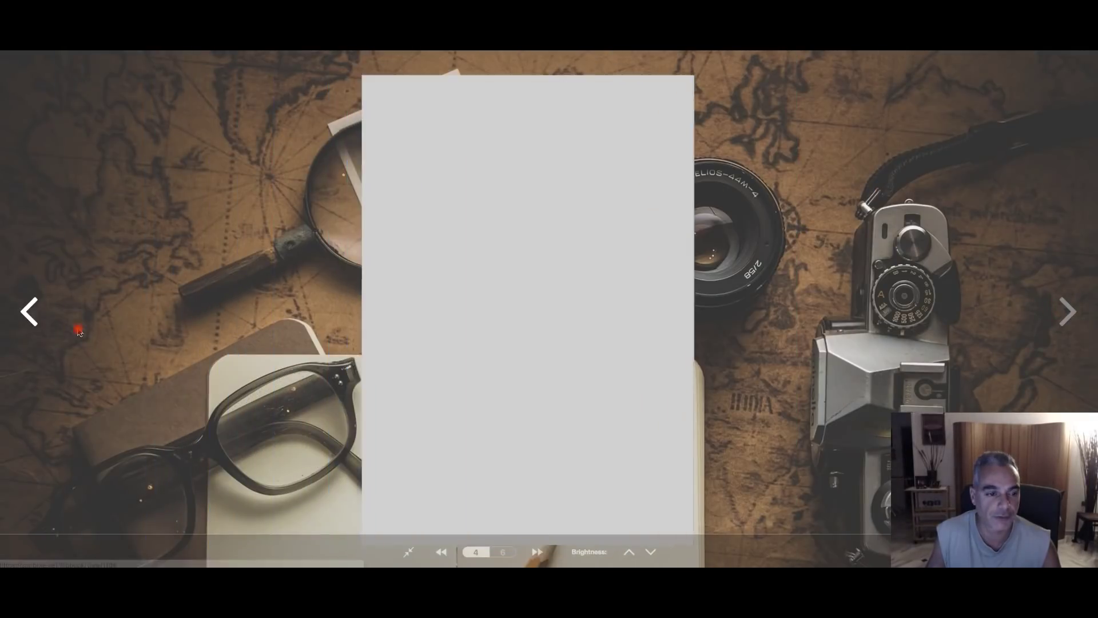
left_click(31, 311)
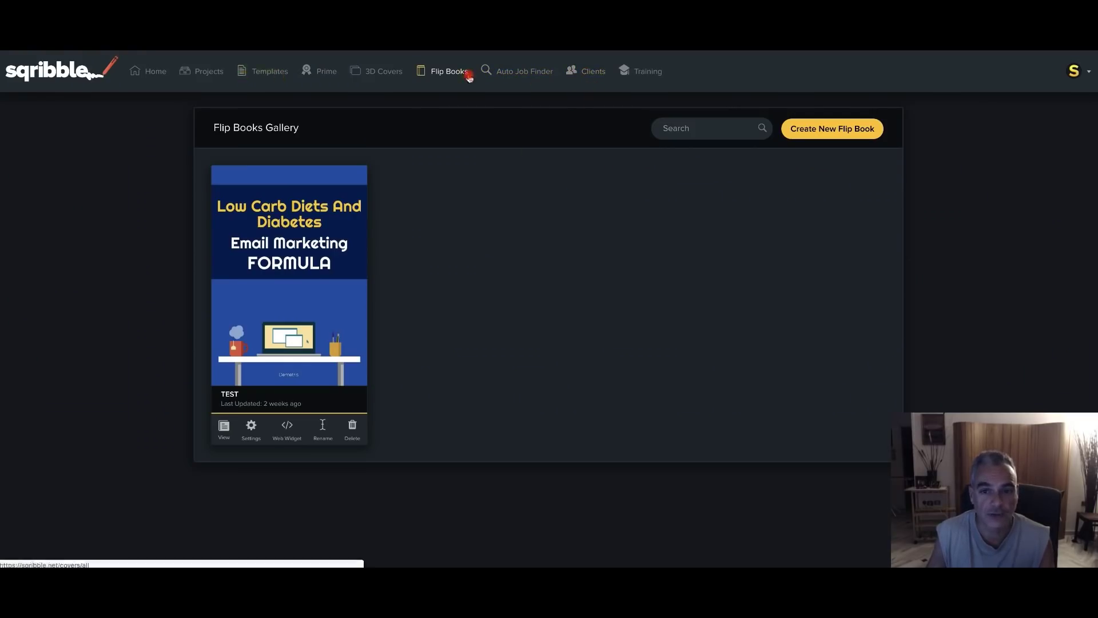
View the empty Clients page, then switch to the Training tutorials page.
left_click(588, 76)
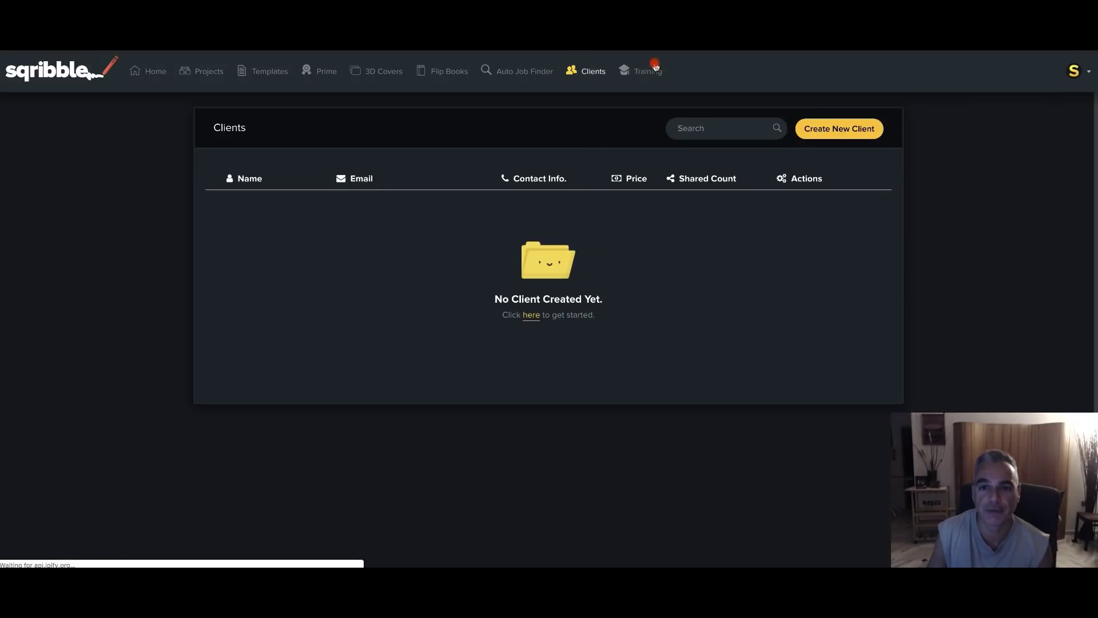
left_click(652, 74)
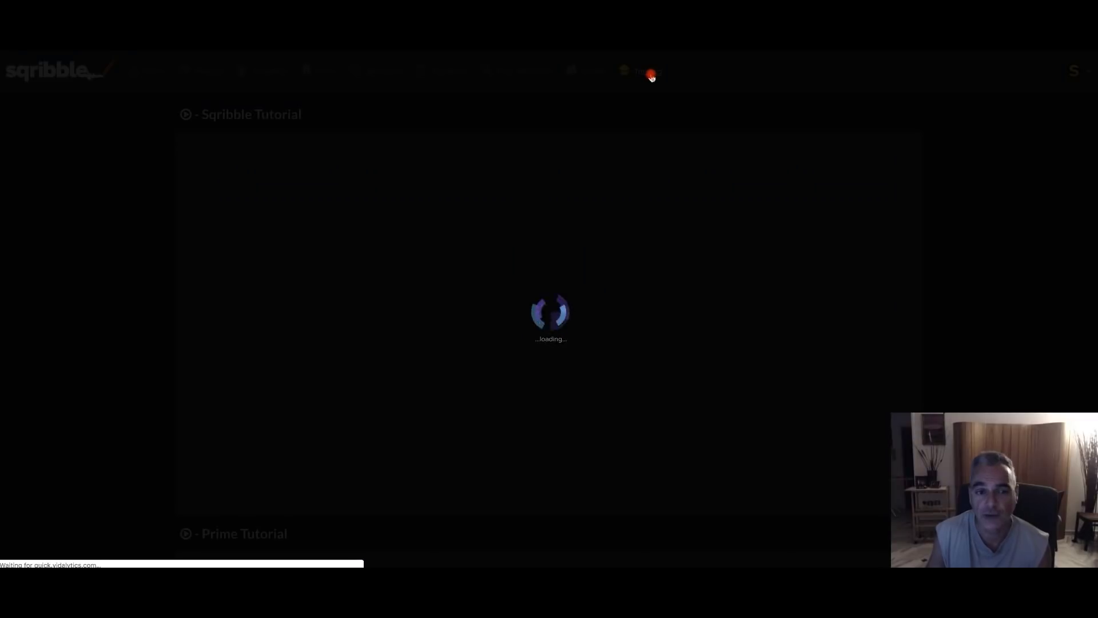
scroll(412, 258, "down", 5)
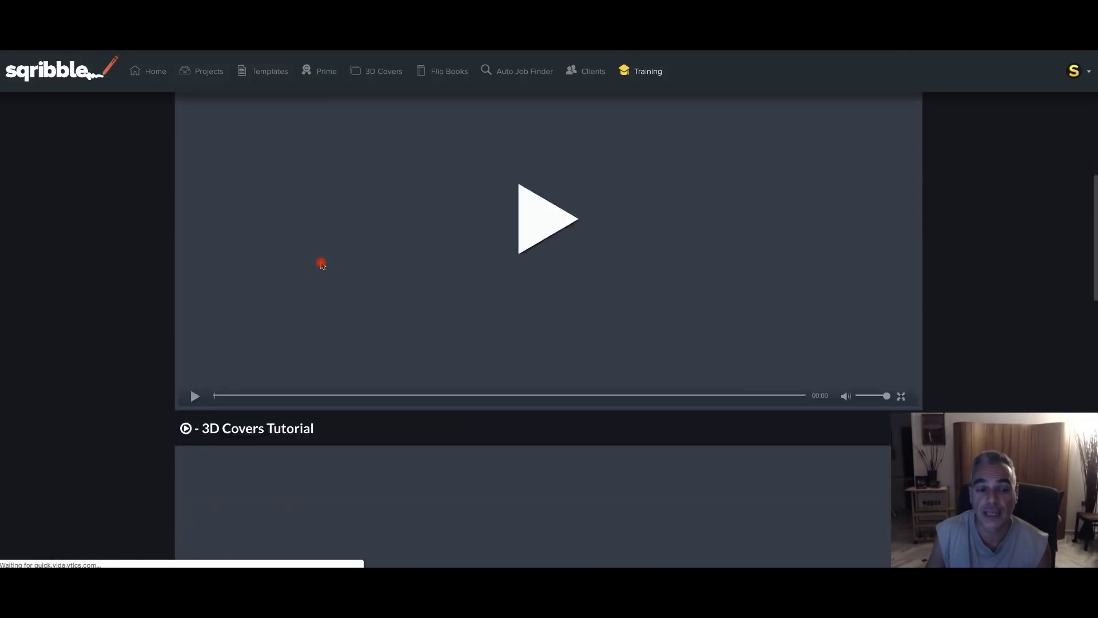
scroll(322, 264, "down", 10)
scroll(321, 264, "up", 6)
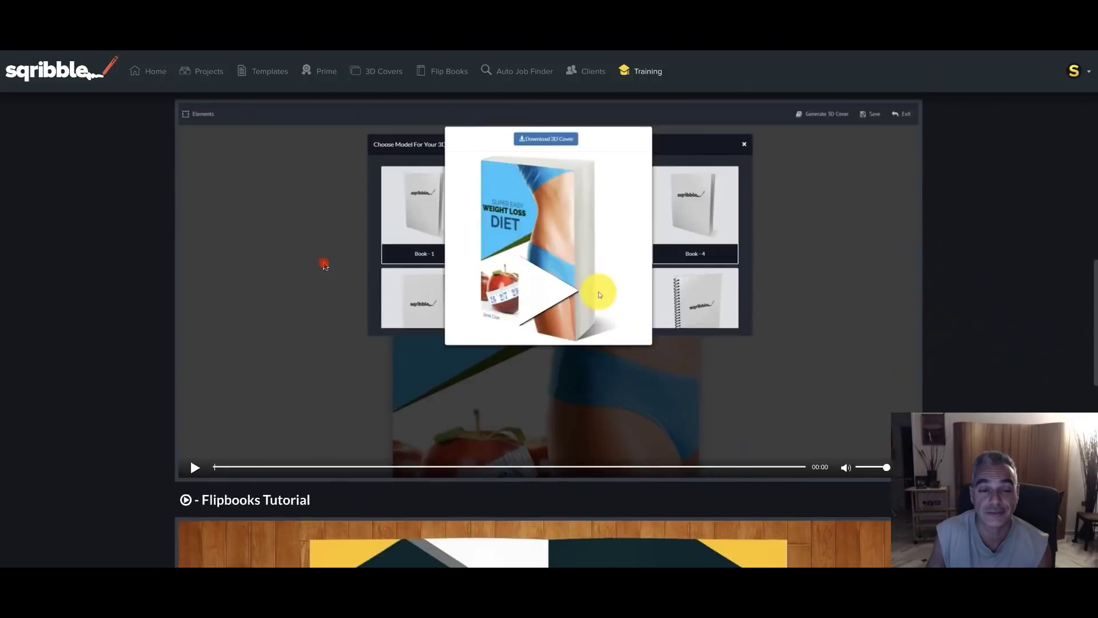
scroll(323, 263, "up", 10)
scroll(323, 264, "up", 3)
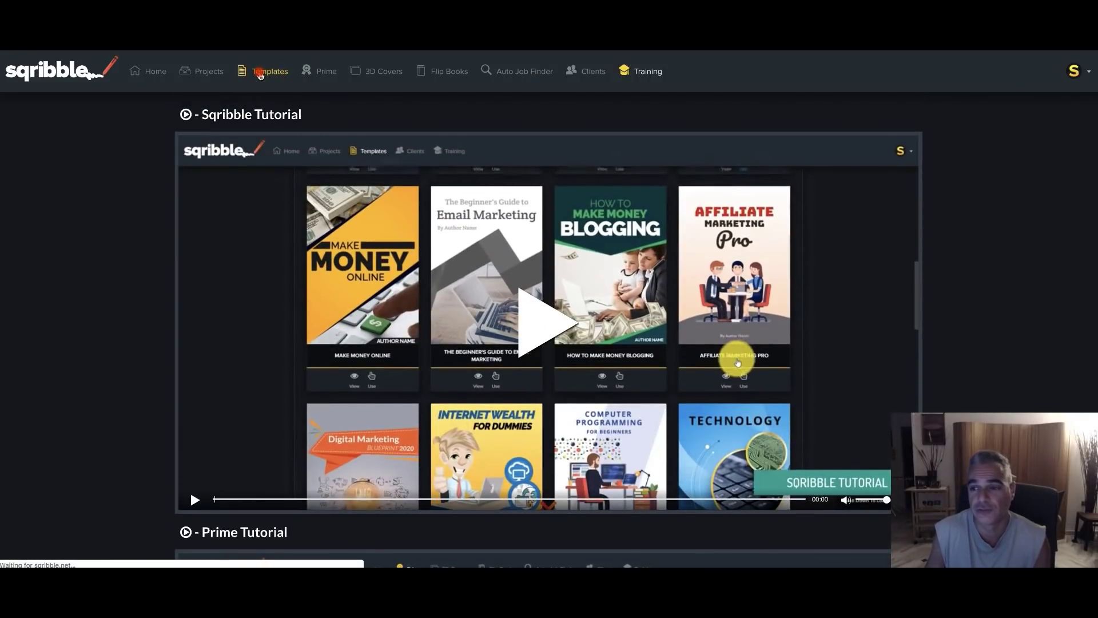
Show the Templates Gallery of 210 ebook templates.
left_click(261, 73)
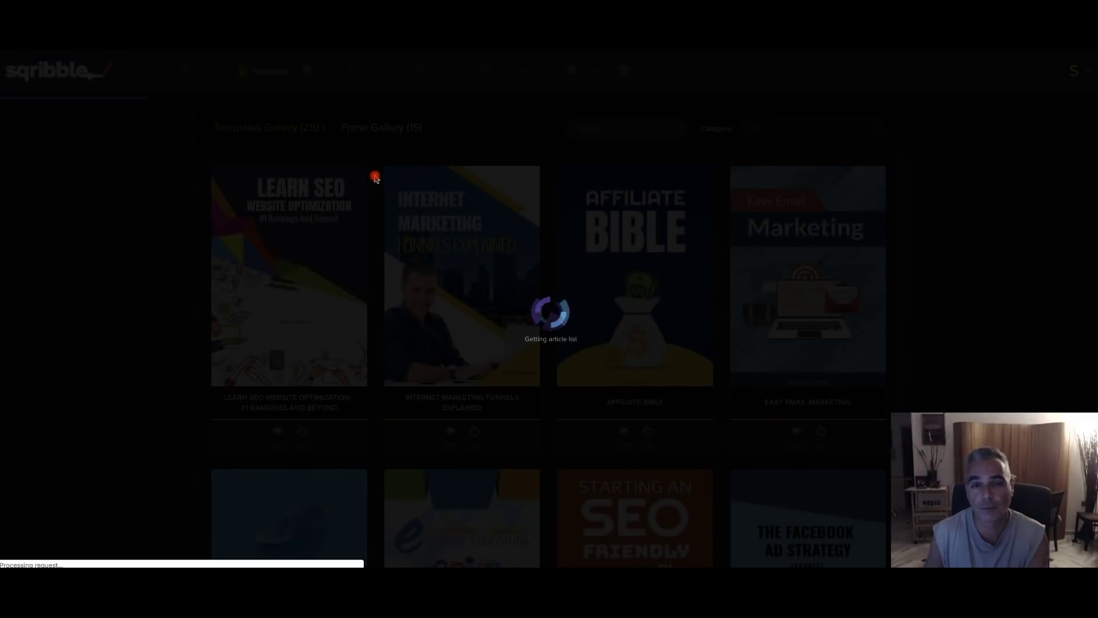
scroll(374, 178, "down", 5)
scroll(374, 178, "down", 5)
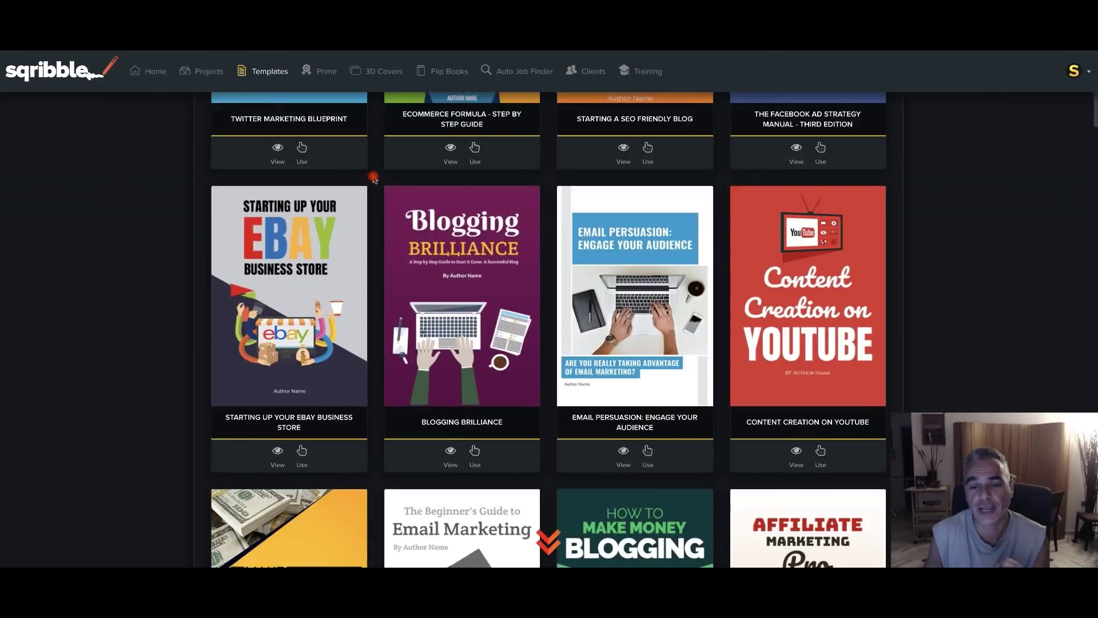
scroll(374, 177, "down", 5)
scroll(374, 177, "down", 5)
scroll(375, 178, "down", 5)
scroll(374, 178, "down", 5)
scroll(374, 177, "down", 5)
scroll(374, 177, "down", 5)
scroll(374, 178, "down", 5)
scroll(374, 178, "down", 5)
scroll(374, 178, "down", 5)
scroll(374, 178, "down", 5)
scroll(374, 178, "down", 5)
scroll(374, 178, "down", 5)
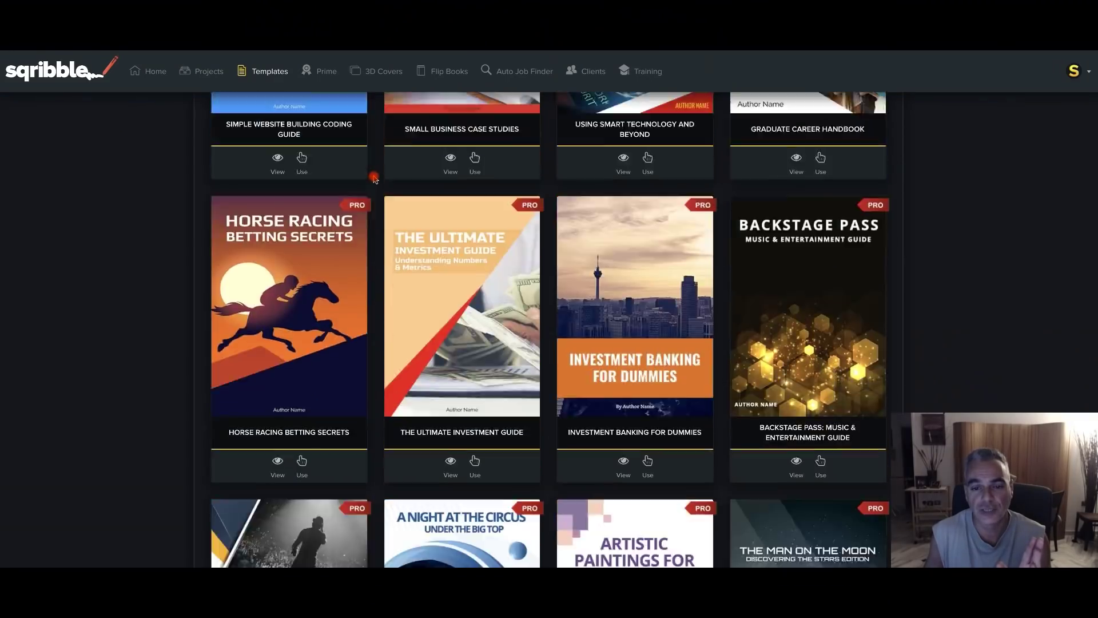
scroll(374, 178, "down", 5)
scroll(374, 178, "down", 5)
scroll(374, 178, "up", 2)
scroll(375, 177, "up", 5)
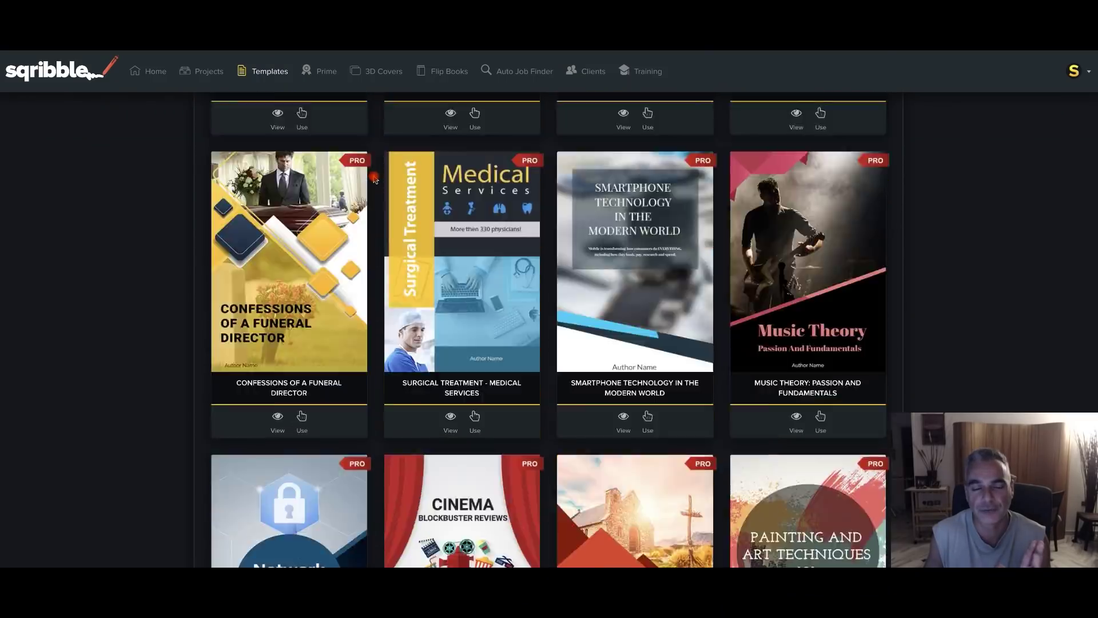
scroll(374, 178, "up", 5)
scroll(374, 177, "up", 5)
scroll(374, 177, "up", 5)
scroll(375, 178, "up", 5)
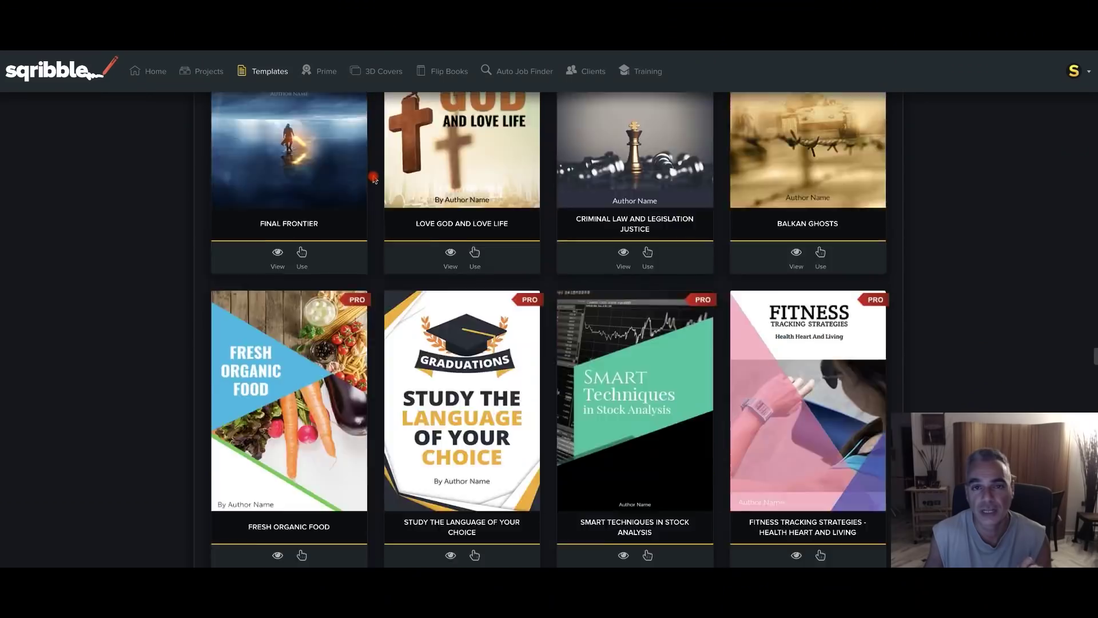
scroll(374, 177, "up", 5)
scroll(374, 178, "up", 5)
scroll(374, 178, "down", 5)
scroll(374, 177, "down", 5)
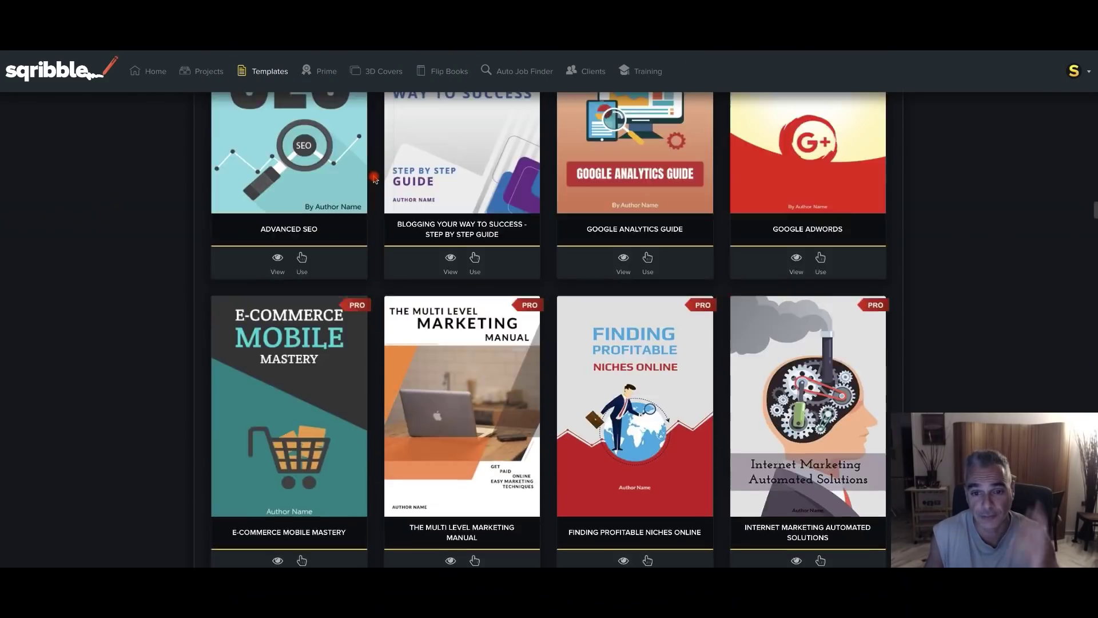
scroll(374, 178, "down", 5)
scroll(374, 178, "down", 5)
scroll(374, 178, "up", 5)
scroll(374, 178, "up", 5)
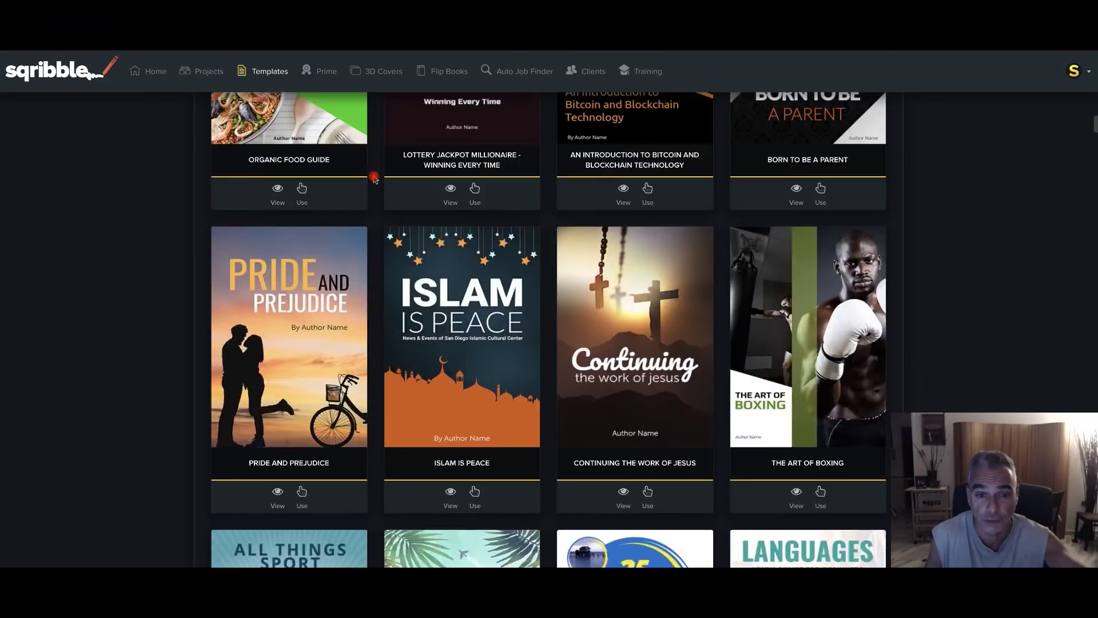
scroll(374, 178, "up", 5)
scroll(374, 178, "up", 4)
scroll(374, 178, "up", 4)
scroll(374, 178, "up", 3)
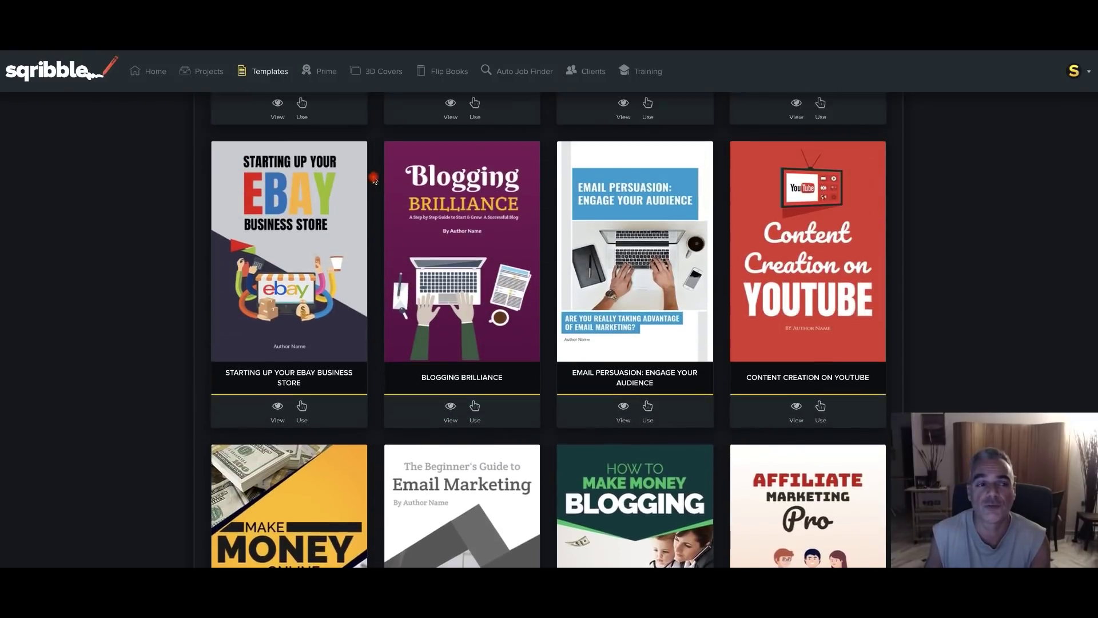
scroll(375, 178, "up", 4)
scroll(374, 178, "up", 2)
scroll(374, 178, "up", 4)
scroll(374, 178, "up", 3)
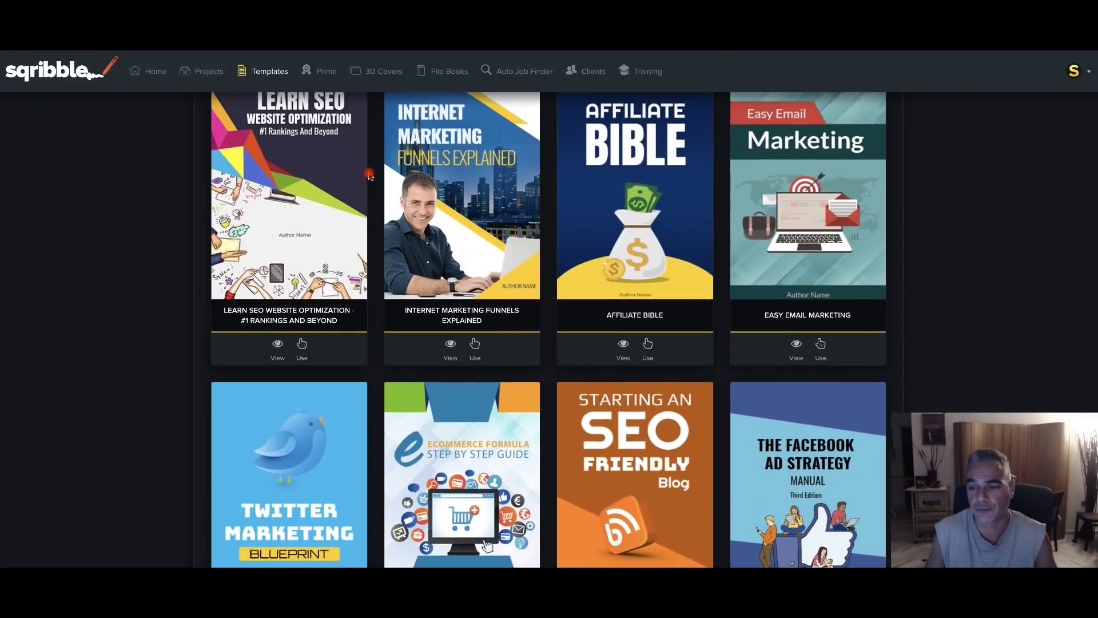
scroll(374, 177, "up", 1)
scroll(375, 178, "up", 2)
scroll(196, 209, "up", 1)
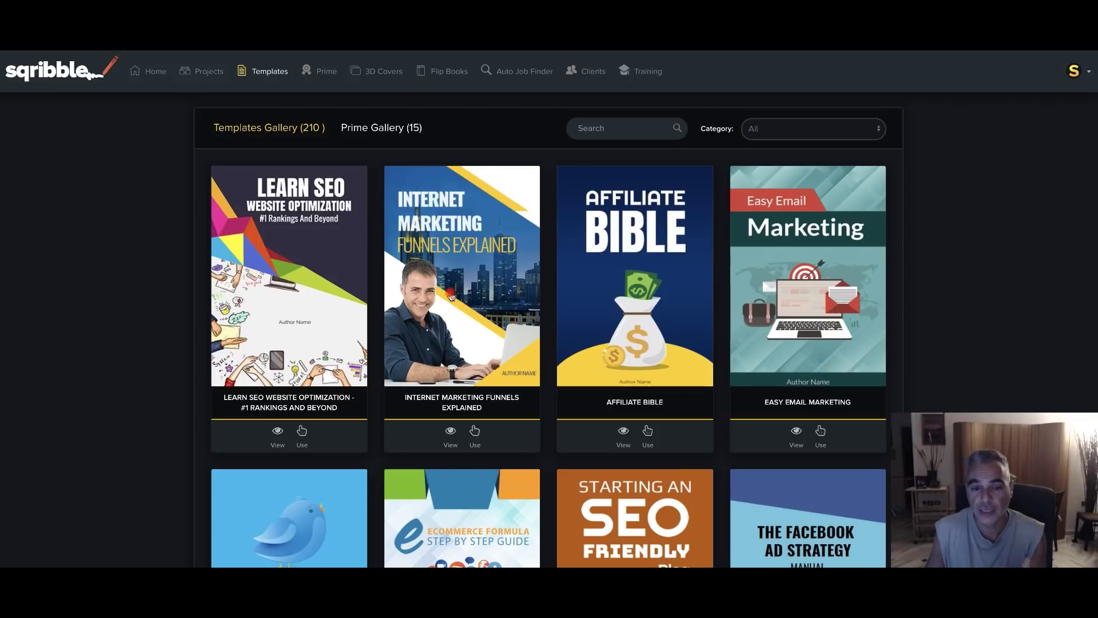
scroll(484, 271, "down", 5)
scroll(483, 269, "down", 5)
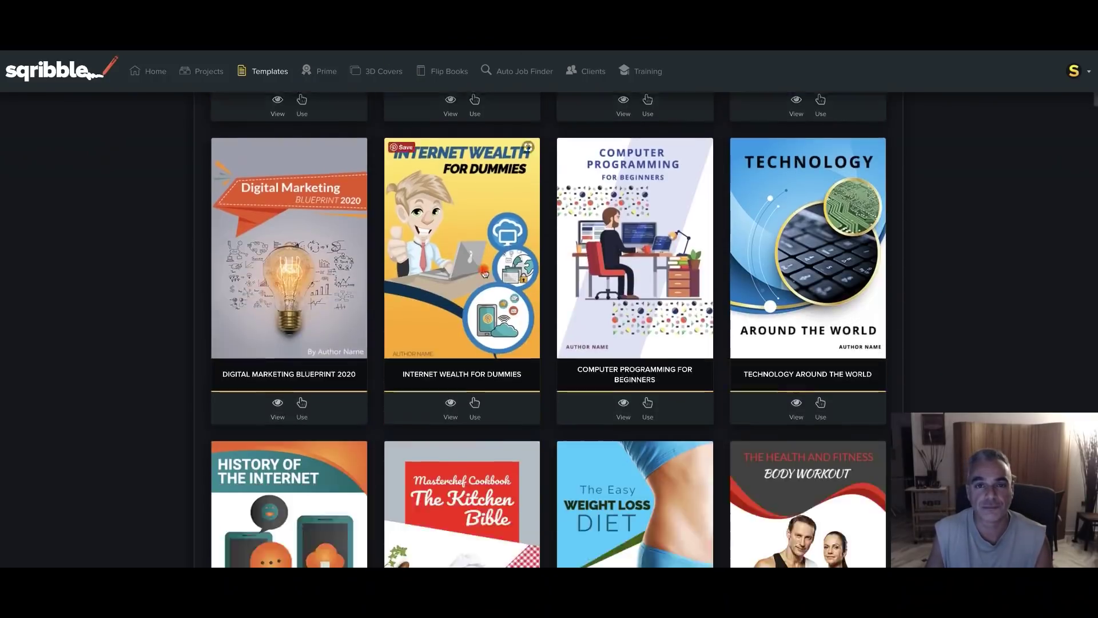
scroll(483, 270, "down", 5)
scroll(484, 271, "down", 2)
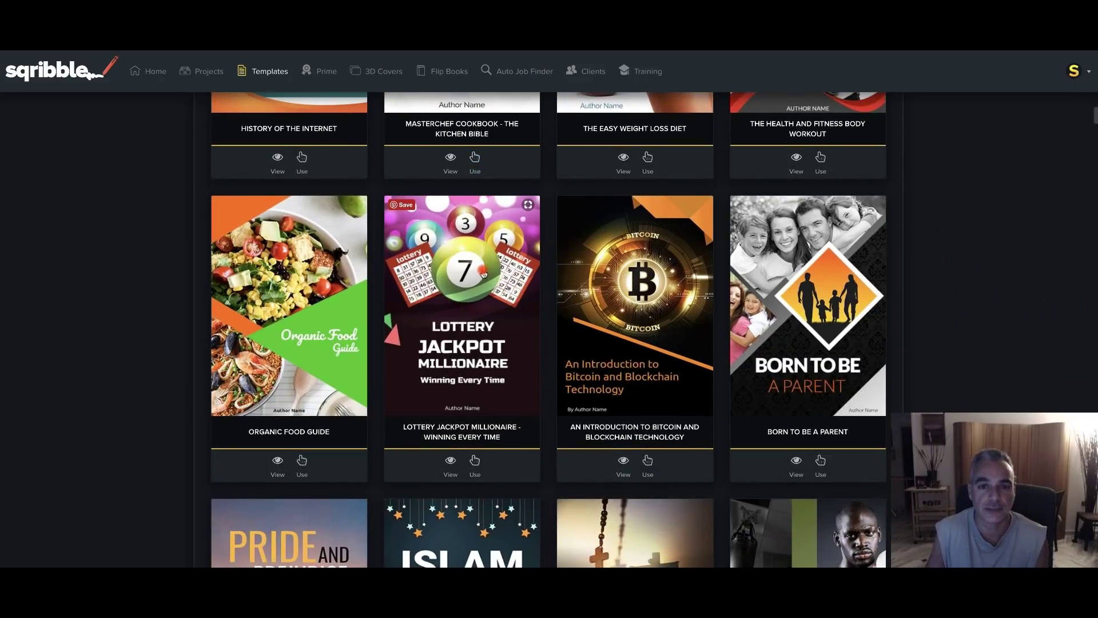
scroll(484, 271, "down", 5)
scroll(484, 271, "up", 4)
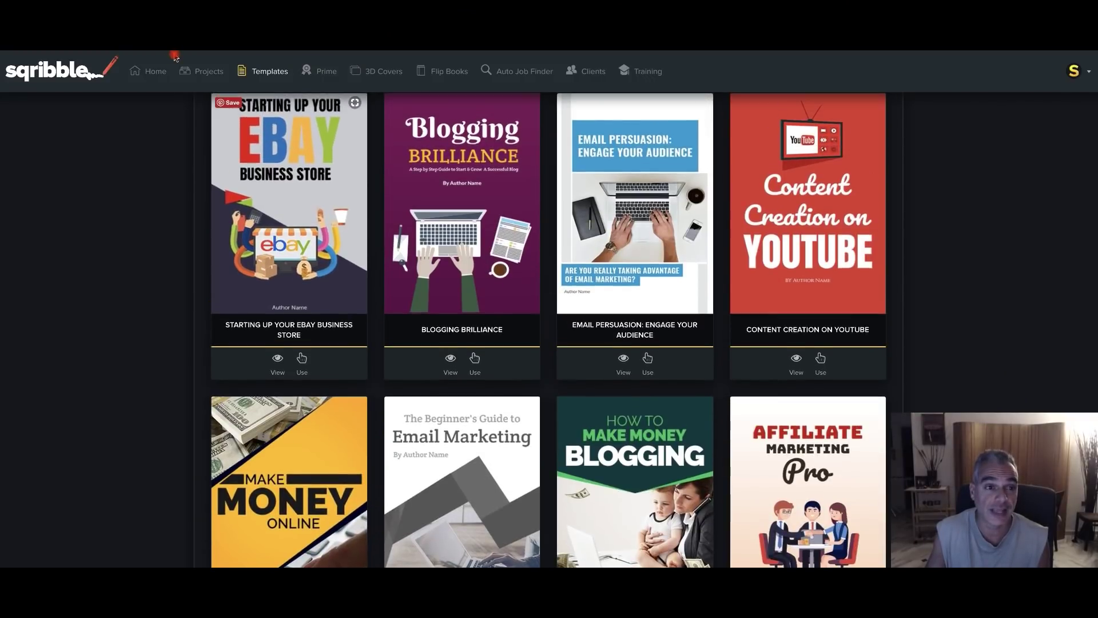